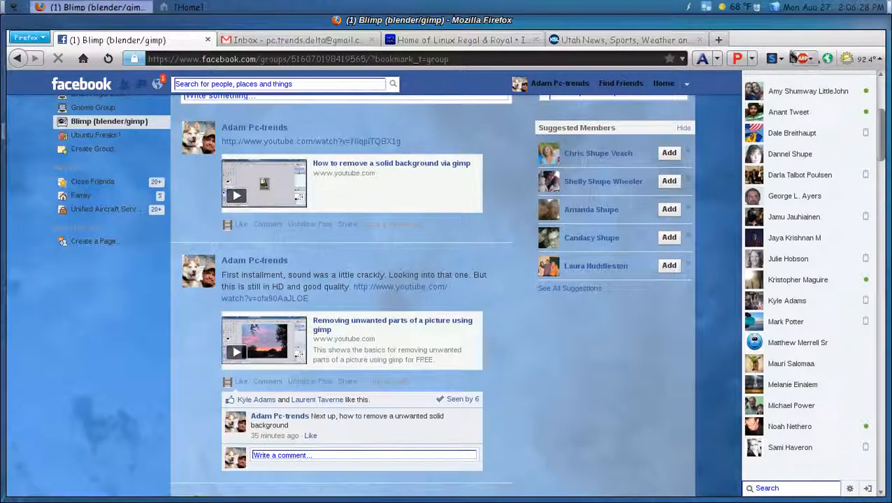
- Open Google Images in a new browser tab and search for "HD minimal wallpaper"
{"action": "left_click", "coordinate": [723, 39]}
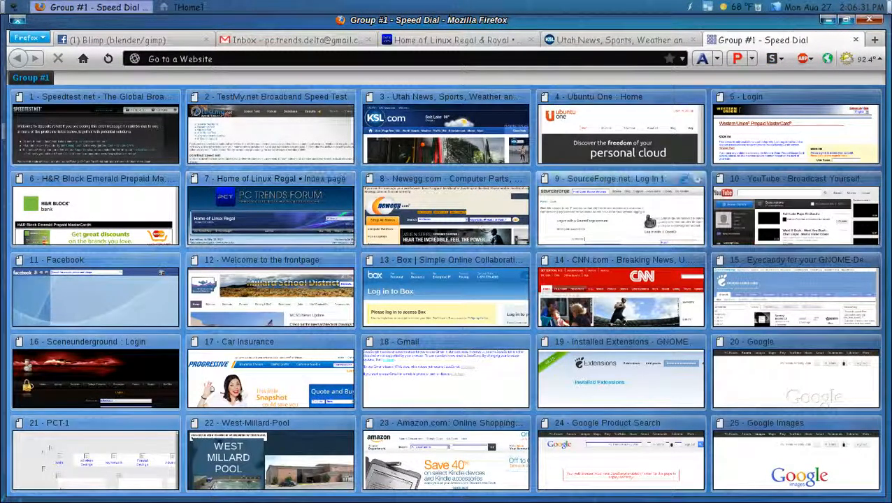
{"action": "left_click", "coordinate": [809, 388]}
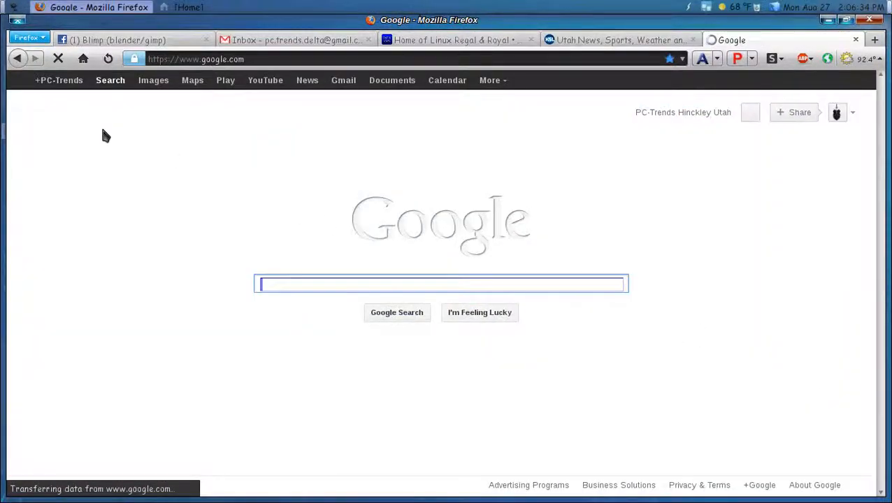
{"action": "left_click", "coordinate": [151, 85]}
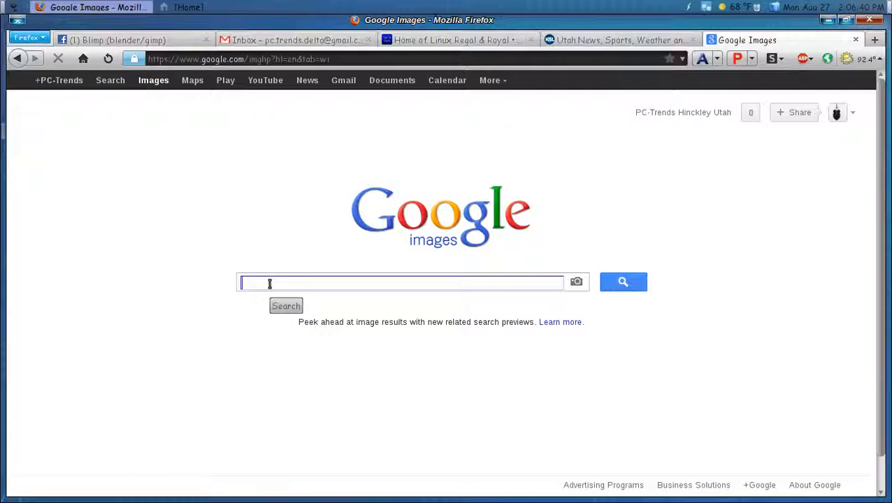
{"action": "type", "text": "H"}
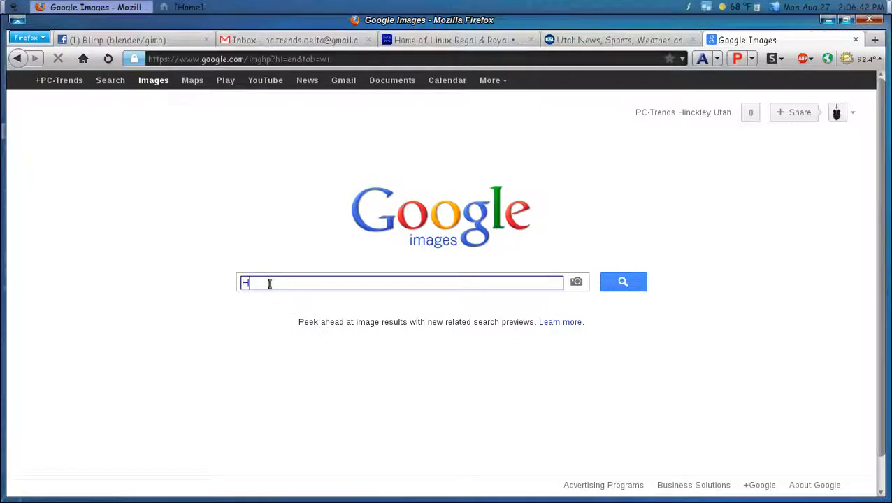
{"action": "type", "text": "D minimal wal"}
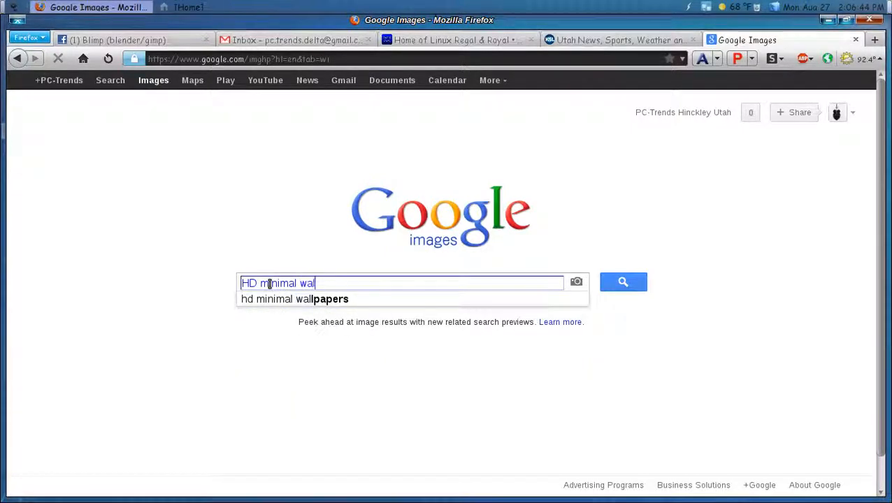
{"action": "type", "text": "lpaper"}
{"action": "key", "text": "Return"}
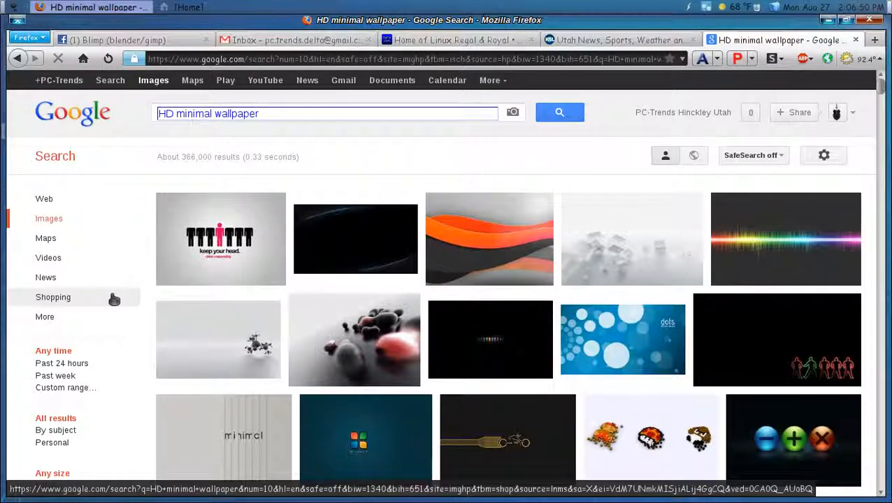
- Open the pale ice cubes wallpaper from the image results and bring up its full-size 1920x1200 version
{"action": "scroll", "coordinate": [114, 300], "scroll_direction": "down", "scroll_amount": 1}
{"action": "left_click", "coordinate": [617, 234]}
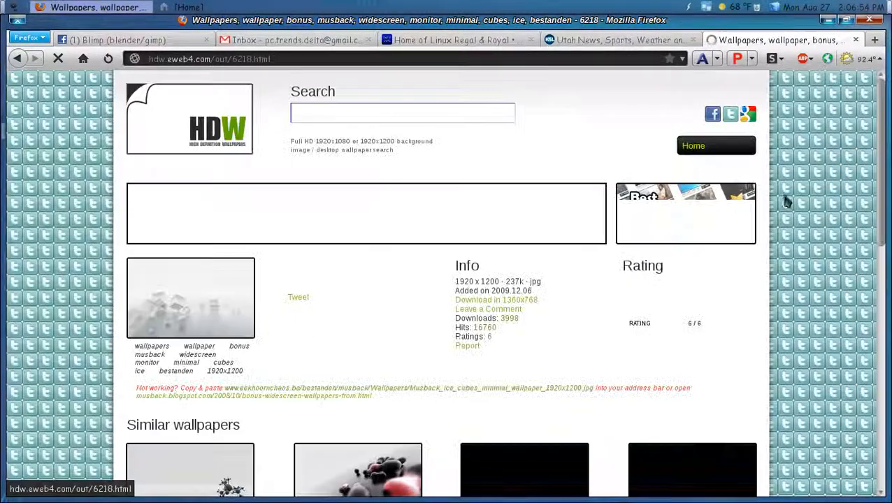
{"action": "scroll", "coordinate": [429, 325], "scroll_direction": "down", "scroll_amount": 3}
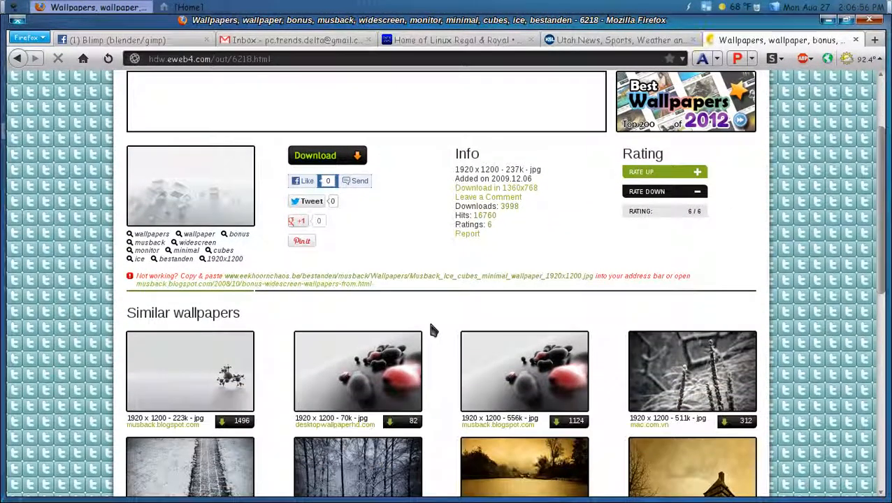
{"action": "scroll", "coordinate": [432, 327], "scroll_direction": "down", "scroll_amount": 7}
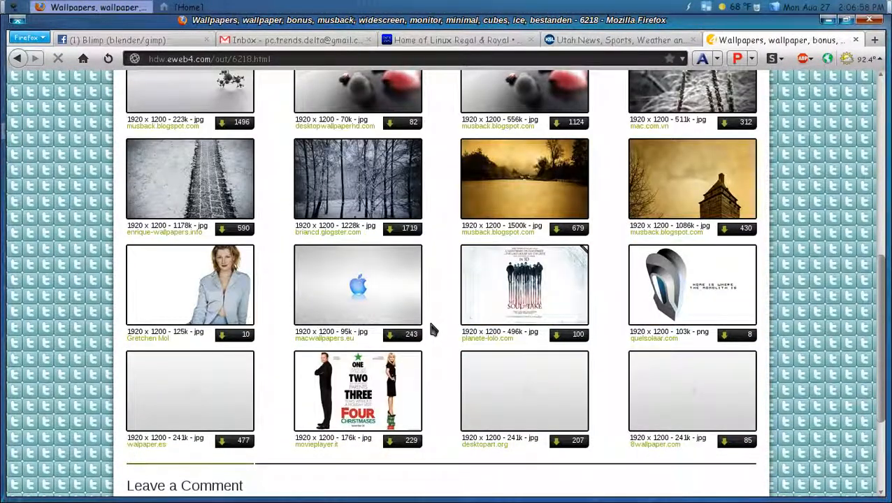
{"action": "scroll", "coordinate": [431, 328], "scroll_direction": "down", "scroll_amount": 2}
{"action": "scroll", "coordinate": [431, 327], "scroll_direction": "down", "scroll_amount": 2}
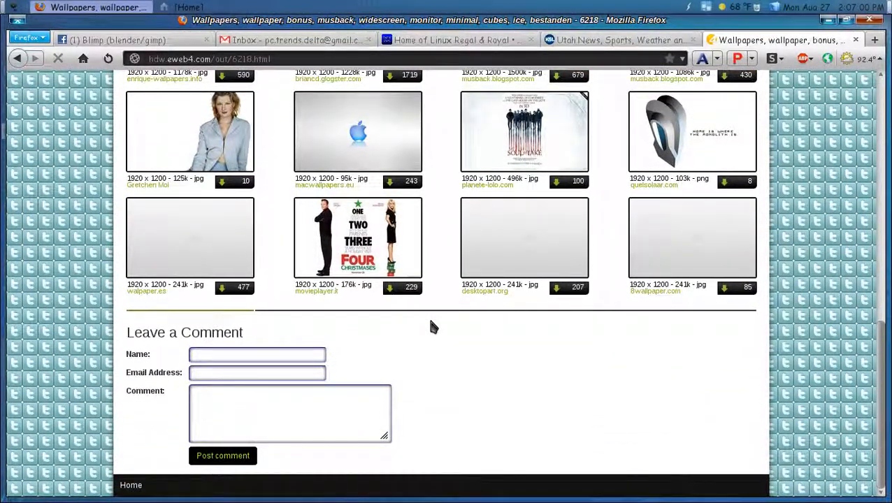
{"action": "scroll", "coordinate": [431, 327], "scroll_direction": "up", "scroll_amount": 8}
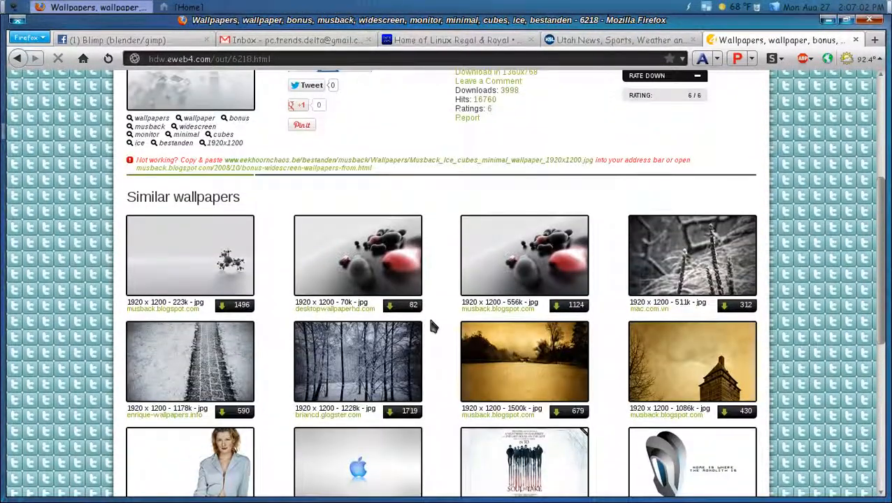
{"action": "scroll", "coordinate": [124, 302], "scroll_direction": "up", "scroll_amount": 4}
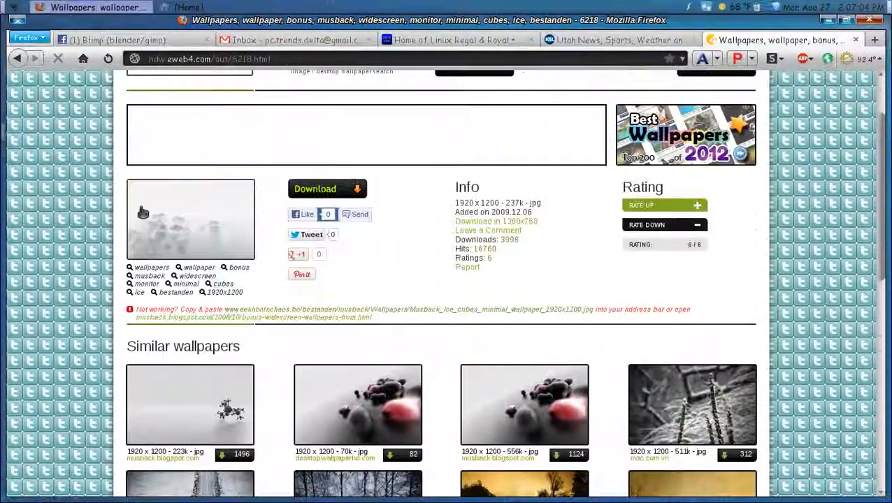
{"action": "left_click", "coordinate": [174, 237]}
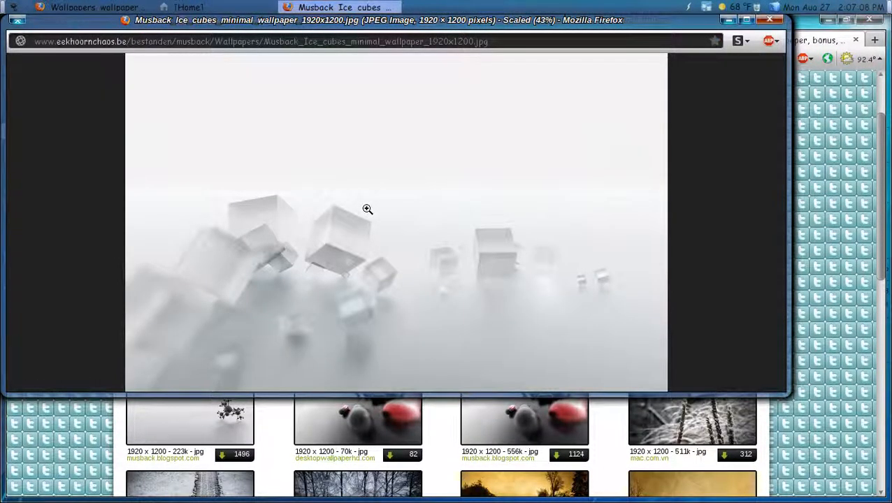
- Save the full-size ice cubes image as Musback_Ice_cubes_minimal_wallpaper_1920x1200.jpg in the Public folder
{"action": "left_click", "coordinate": [367, 209]}
{"action": "right_click", "coordinate": [367, 209]}
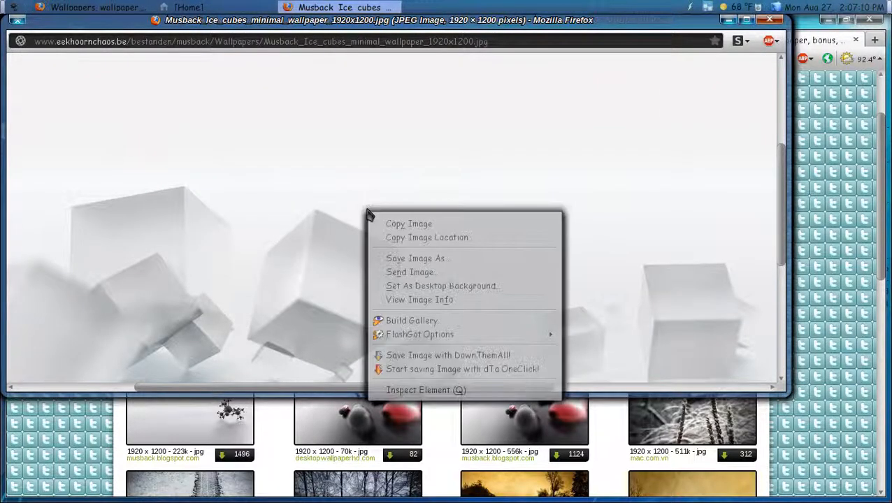
{"action": "left_click", "coordinate": [415, 260]}
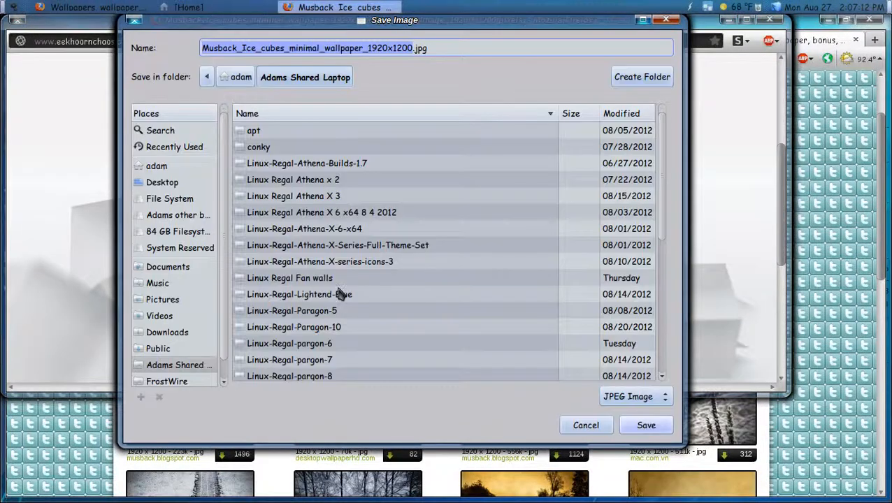
{"action": "left_click", "coordinate": [157, 351]}
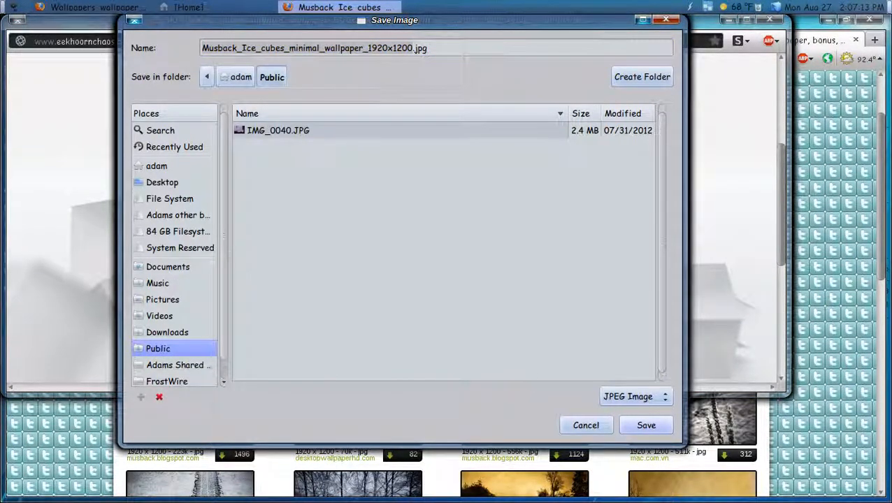
{"action": "left_click", "coordinate": [646, 426]}
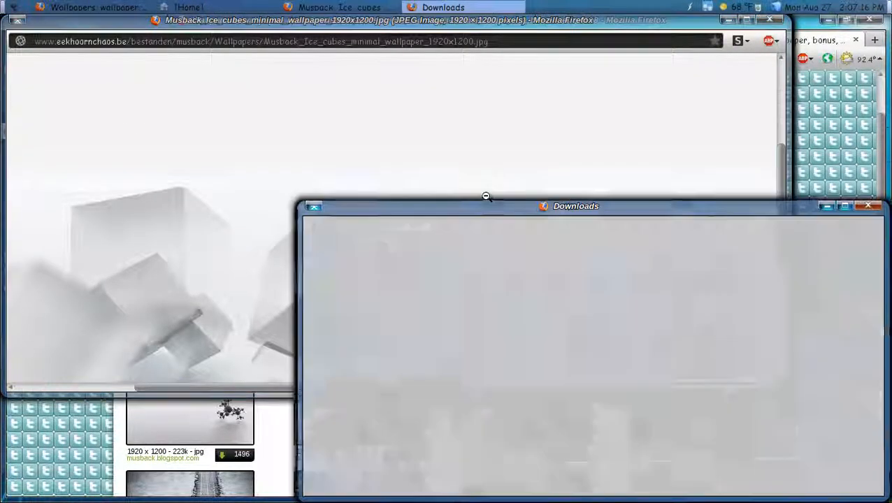
- Clear the finished downloads list and put away the download, image and browser windows to reveal the desktop
{"action": "left_click", "coordinate": [341, 482]}
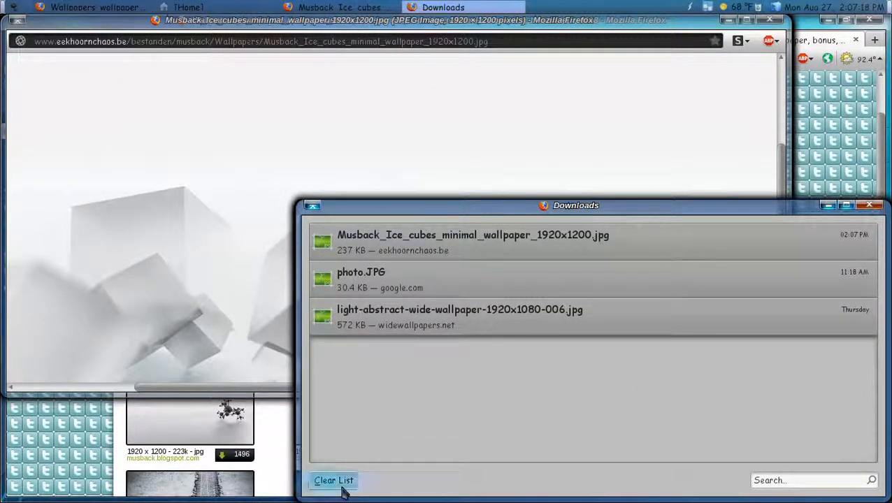
{"action": "left_click", "coordinate": [868, 205]}
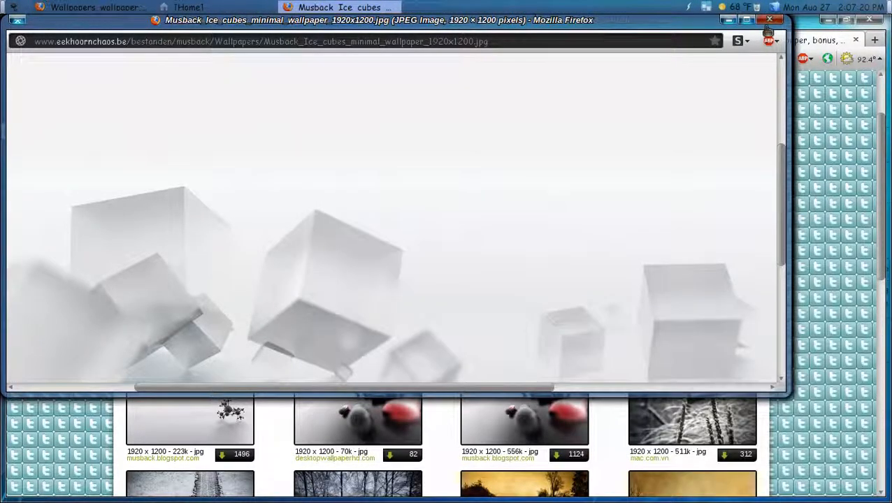
{"action": "left_click", "coordinate": [769, 20]}
{"action": "left_click", "coordinate": [827, 21]}
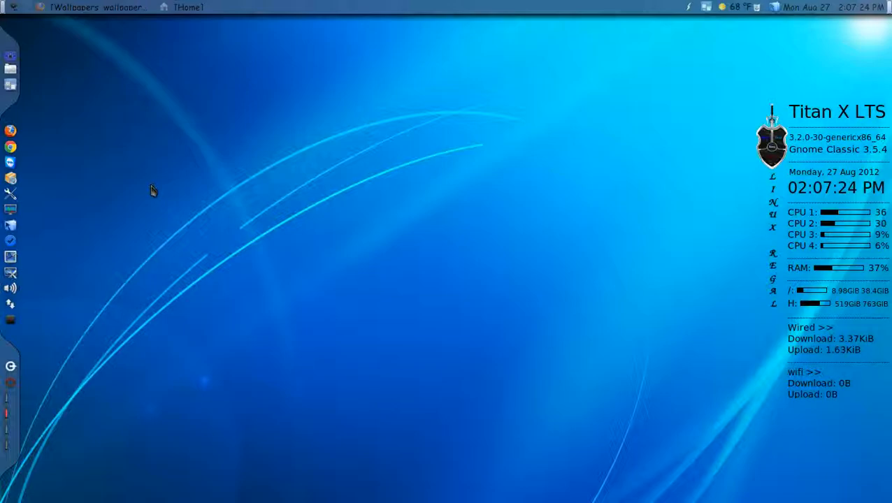
- Open Musback_Ice_cubes_minimal_wallpaper_1920x1200.jpg from the Public folder in GIMP
{"action": "left_click", "coordinate": [10, 69]}
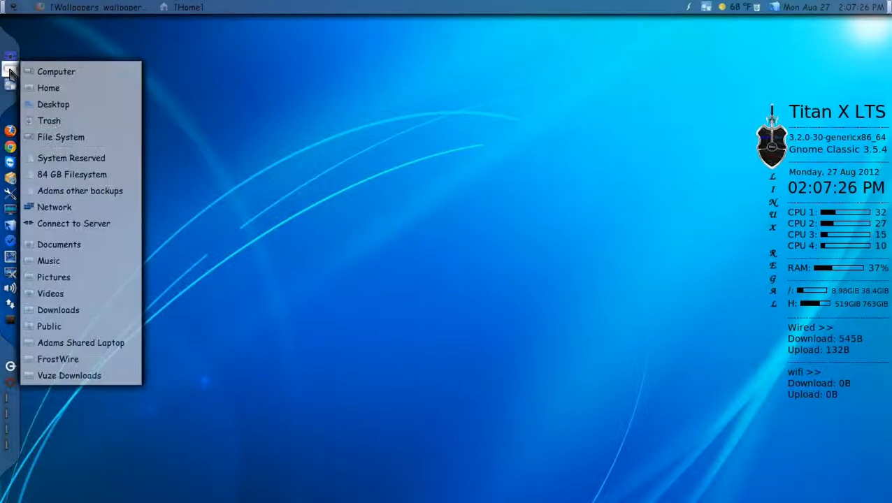
{"action": "left_click", "coordinate": [63, 326]}
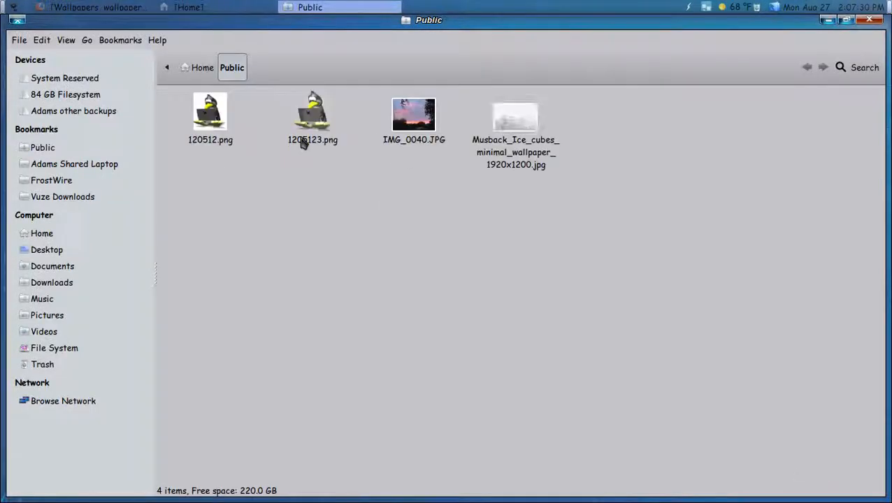
{"action": "right_click", "coordinate": [508, 127]}
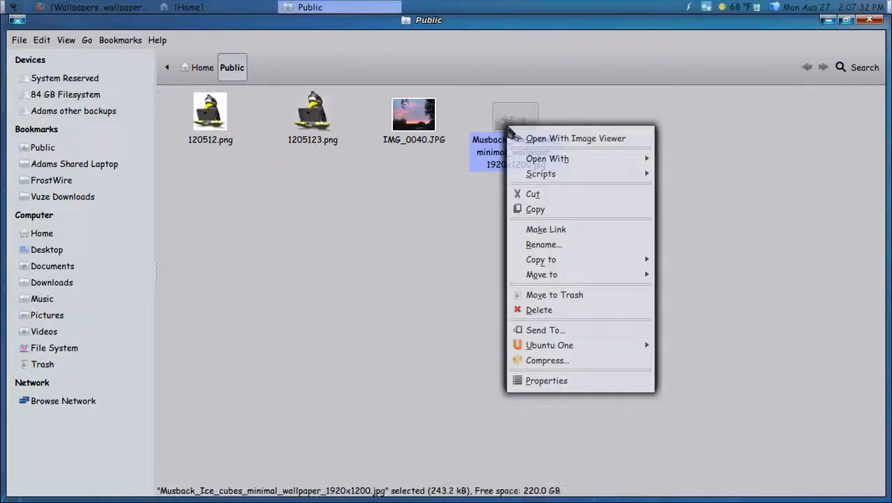
{"action": "mouse_move", "coordinate": [561, 161]}
{"action": "left_click", "coordinate": [691, 174]}
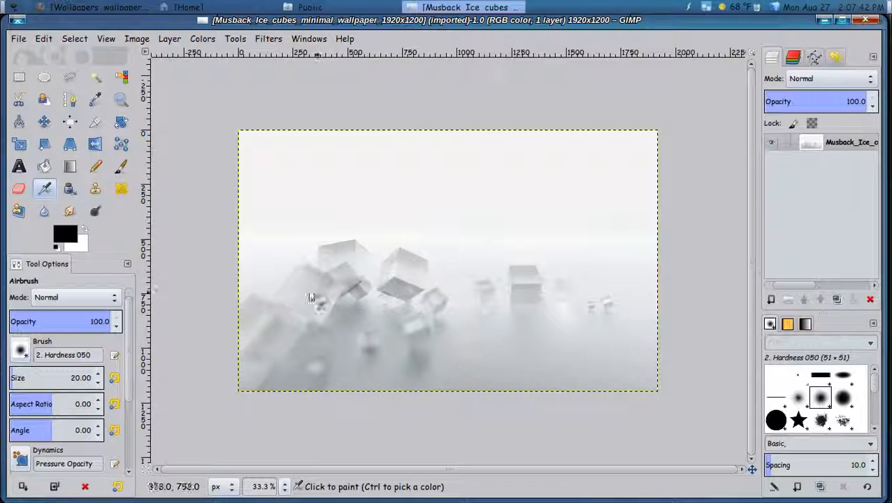
- Add silver-logo-w-text.png from the shared laptop folder as a new layer over the ice cubes wallpaper
{"action": "left_click", "coordinate": [20, 39]}
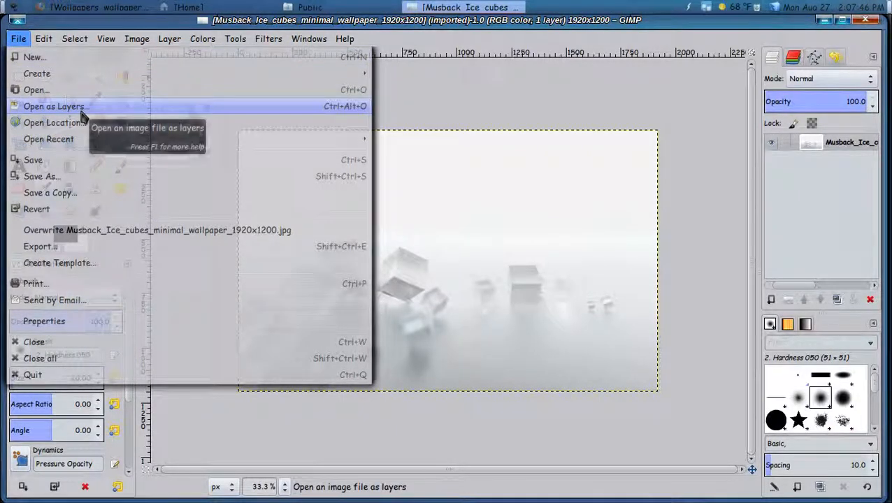
{"action": "left_click", "coordinate": [59, 110]}
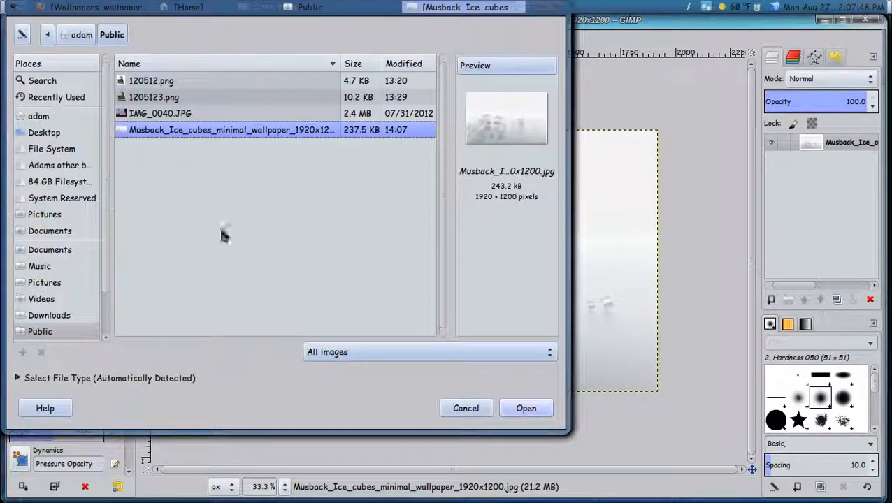
{"action": "scroll", "coordinate": [106, 254], "scroll_direction": "down", "scroll_amount": 1}
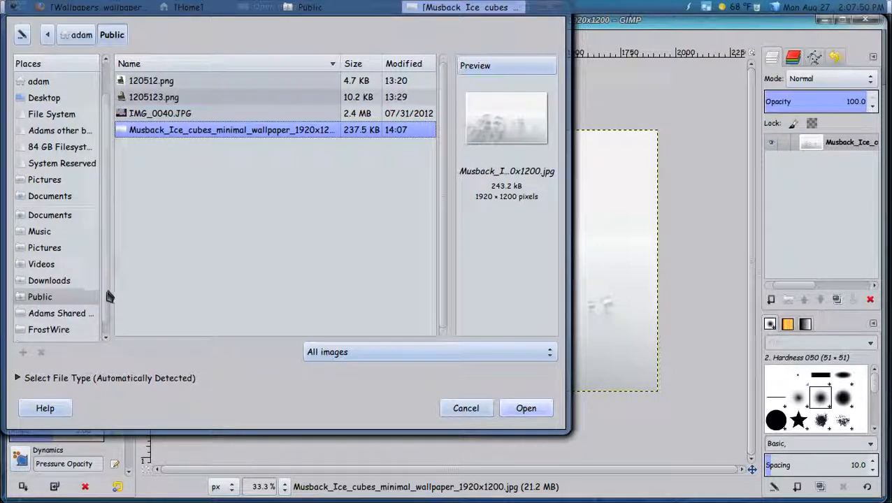
{"action": "left_click", "coordinate": [70, 315]}
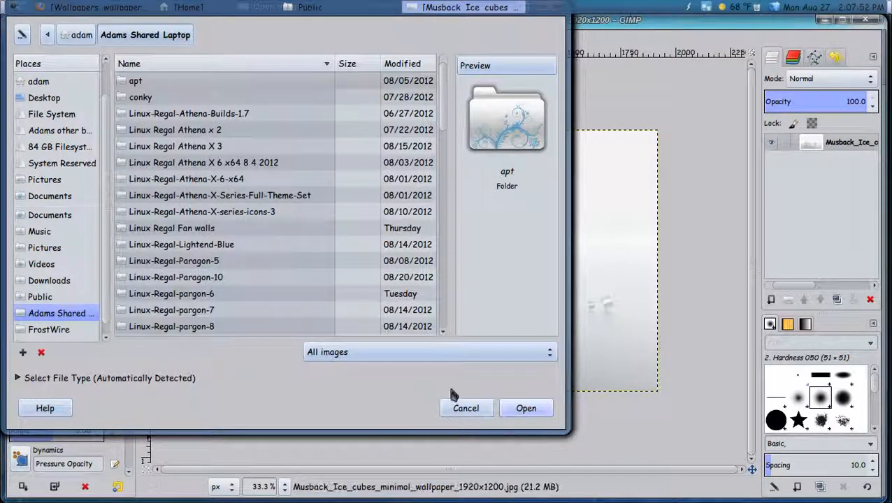
{"action": "scroll", "coordinate": [424, 234], "scroll_direction": "down", "scroll_amount": 15}
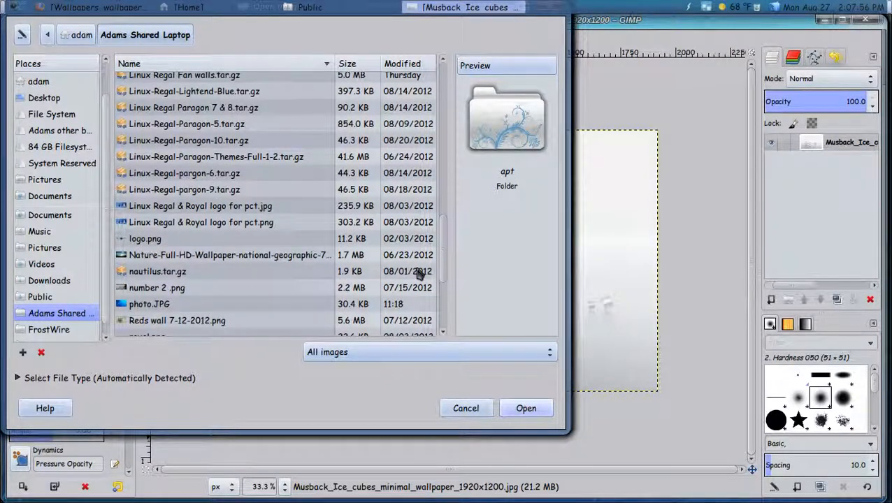
{"action": "scroll", "coordinate": [419, 274], "scroll_direction": "down", "scroll_amount": 5}
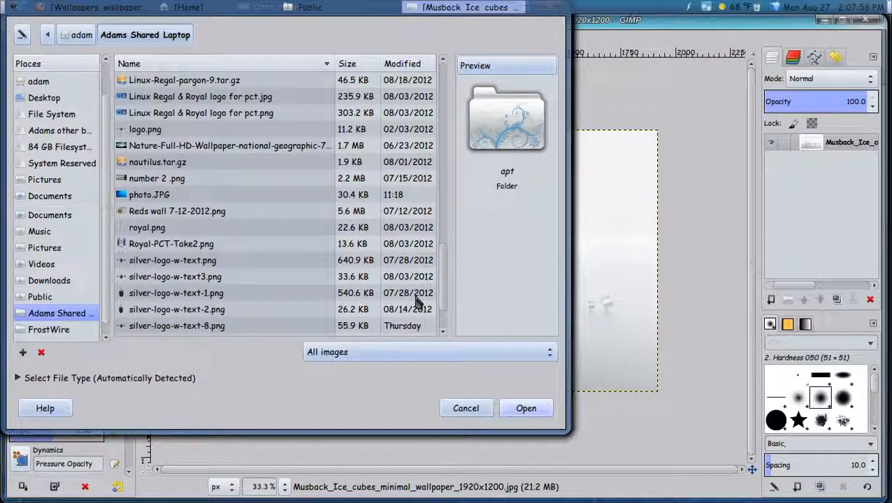
{"action": "scroll", "coordinate": [419, 305], "scroll_direction": "down", "scroll_amount": 1}
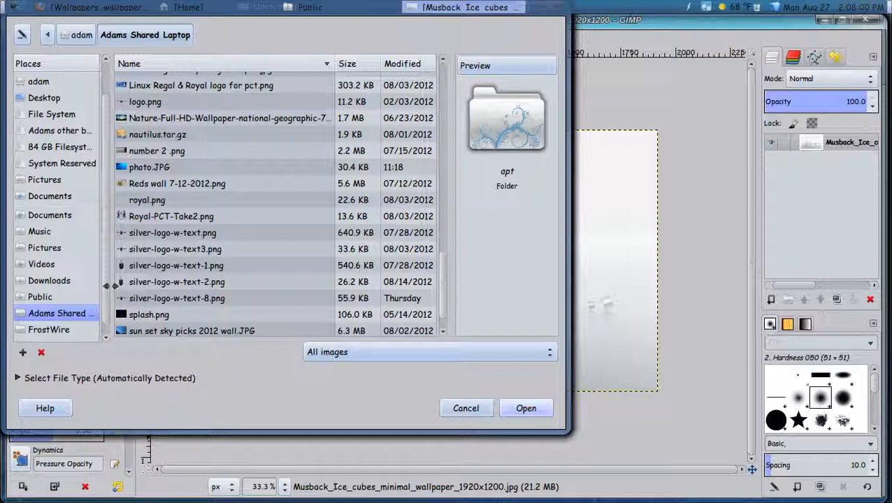
{"action": "left_click", "coordinate": [161, 299]}
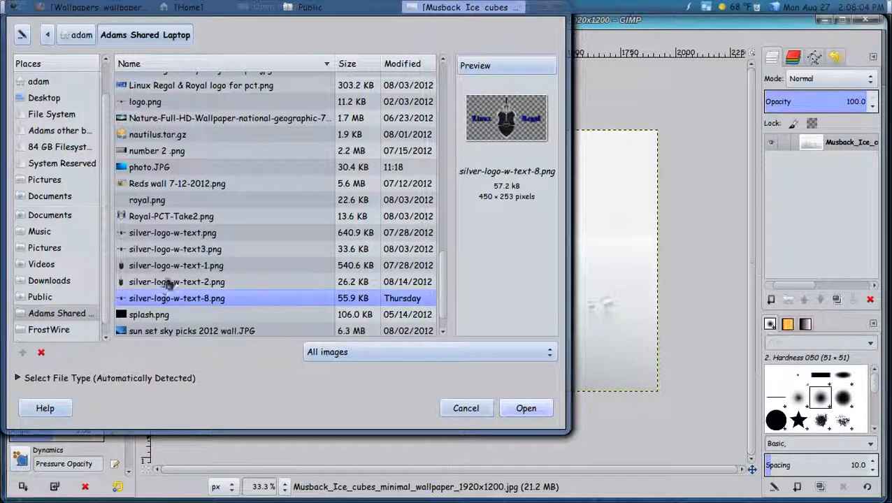
{"action": "left_click", "coordinate": [188, 250]}
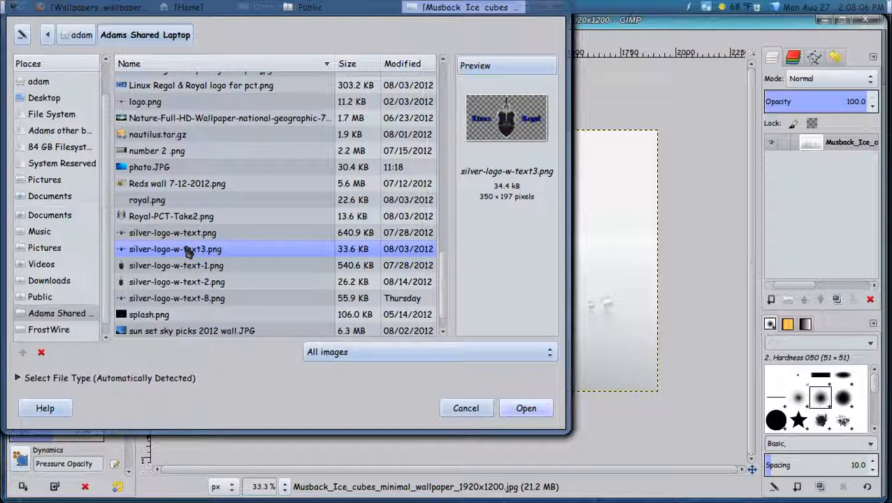
{"action": "left_click", "coordinate": [186, 235]}
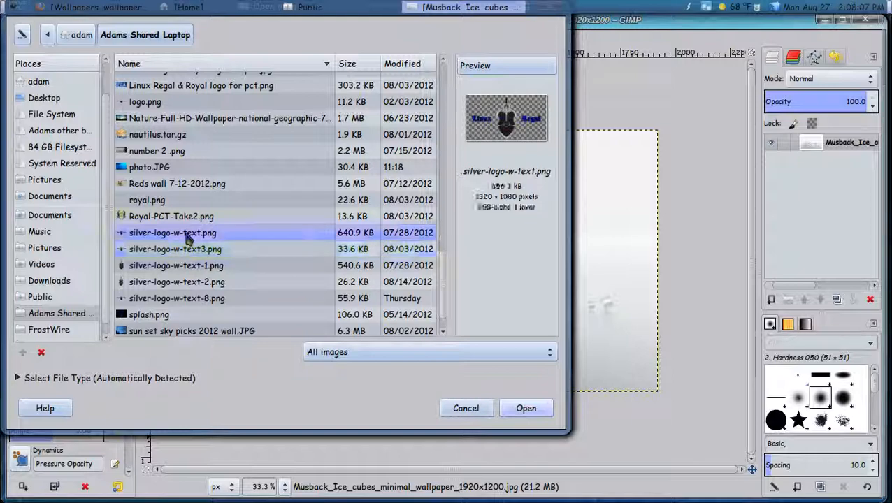
{"action": "left_click", "coordinate": [524, 409]}
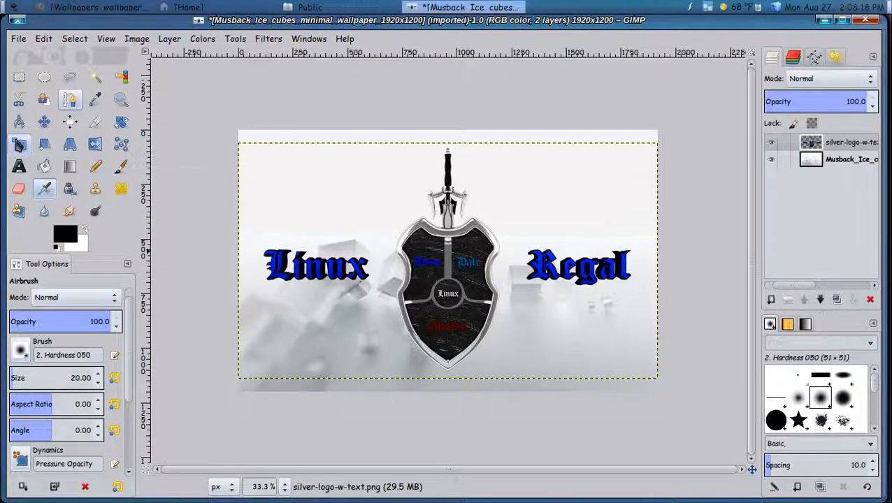
- Scale the logo layer to 550 × 309 px and move it to the wallpaper's upper-right area
{"action": "left_click", "coordinate": [19, 144]}
{"action": "left_click", "coordinate": [456, 313]}
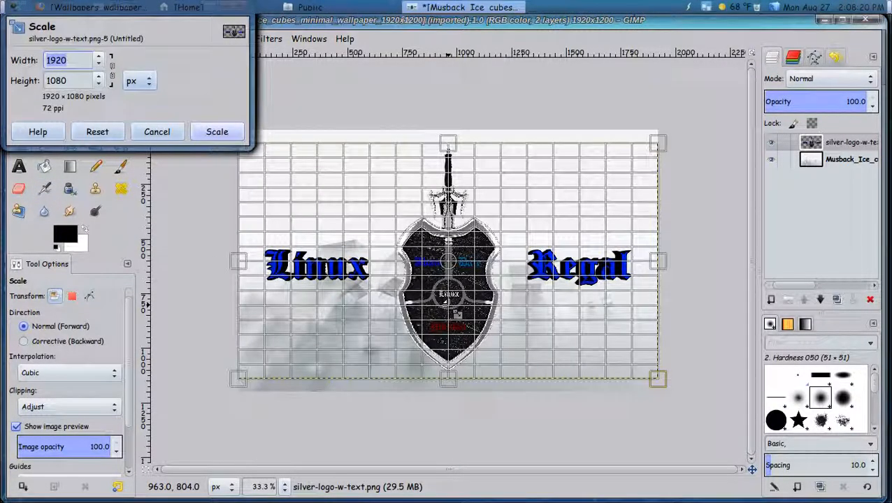
{"action": "left_click_drag", "start_coordinate": [658, 378], "coordinate": [473, 305]}
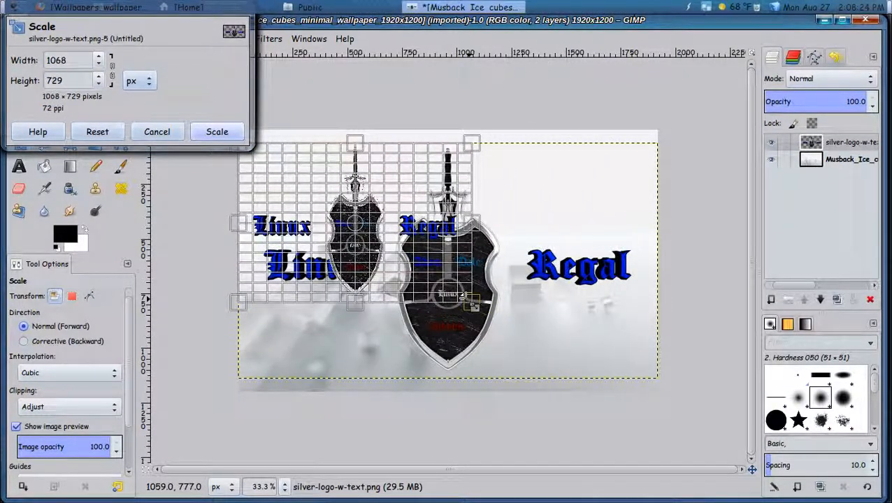
{"action": "left_click", "coordinate": [93, 133]}
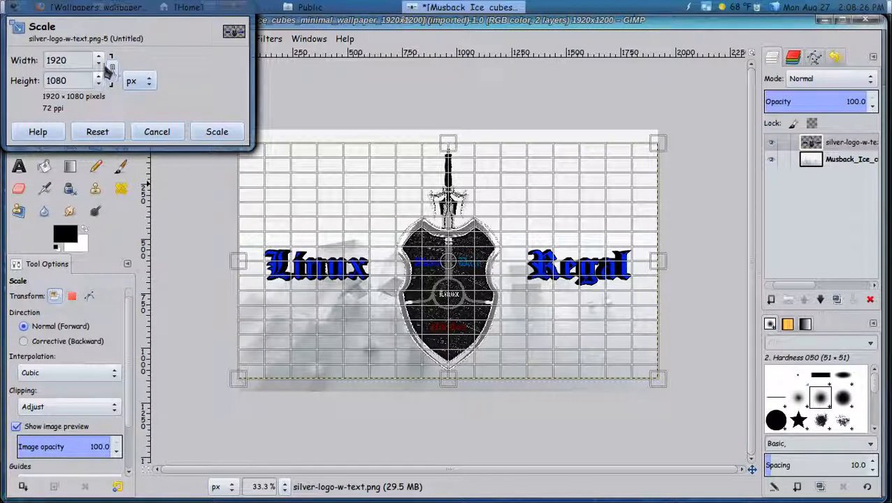
{"action": "left_click_drag", "start_coordinate": [69, 59], "coordinate": [31, 66]}
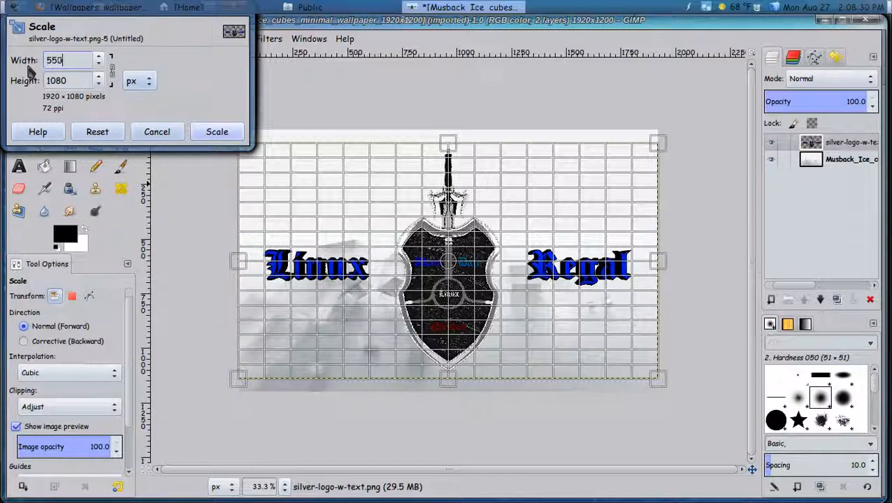
{"action": "left_click", "coordinate": [70, 81]}
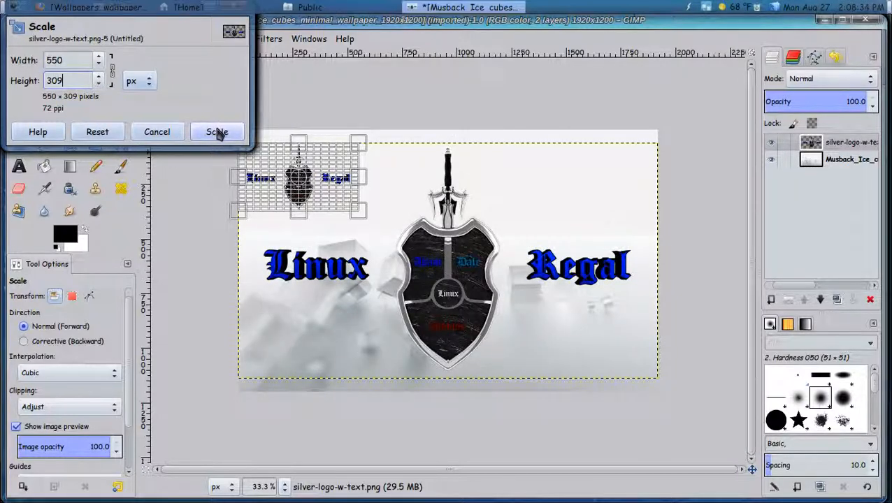
{"action": "left_click", "coordinate": [218, 133]}
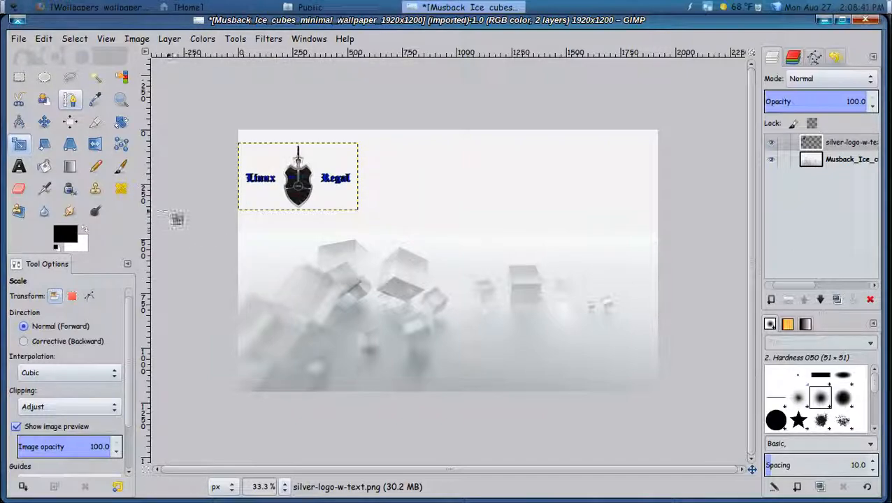
{"action": "left_click", "coordinate": [43, 122]}
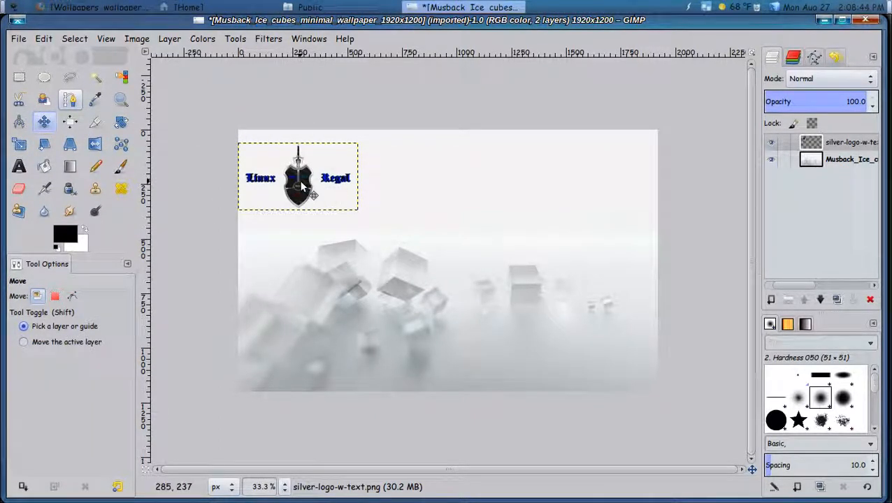
{"action": "left_click_drag", "start_coordinate": [299, 187], "coordinate": [580, 190]}
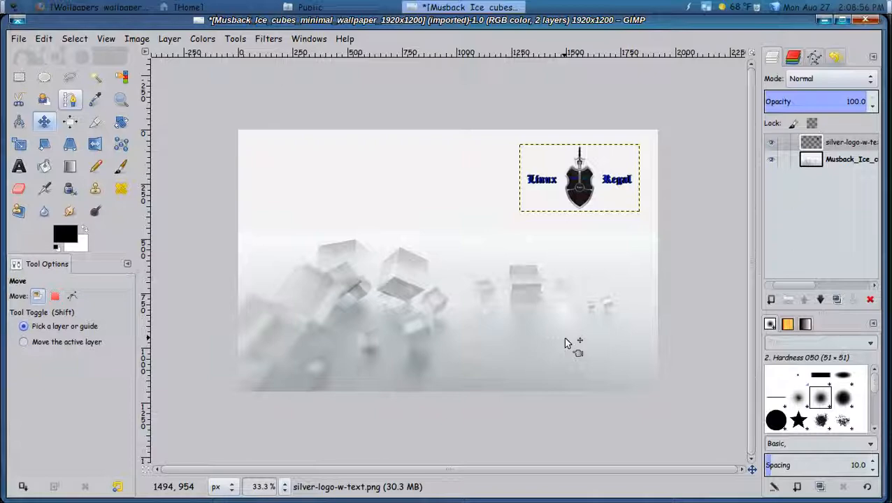
- Set up the Text tool with the URW Chancery L Medium font, size 26 px and centered justification
{"action": "left_click", "coordinate": [19, 166]}
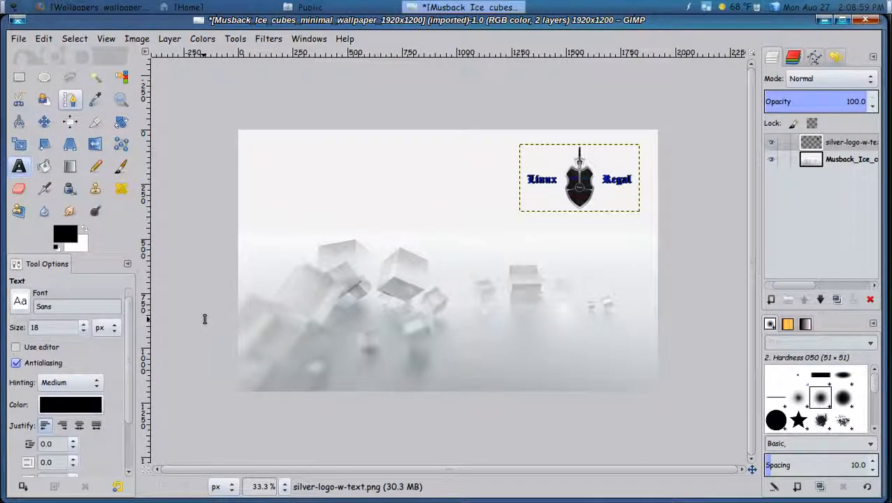
{"action": "left_click", "coordinate": [20, 301]}
{"action": "left_click_drag", "start_coordinate": [122, 179], "coordinate": [121, 217]}
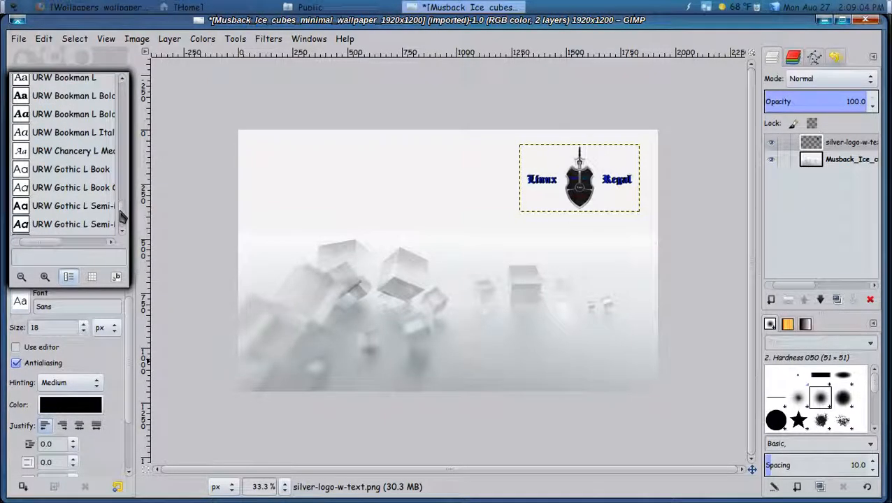
{"action": "left_click", "coordinate": [58, 153]}
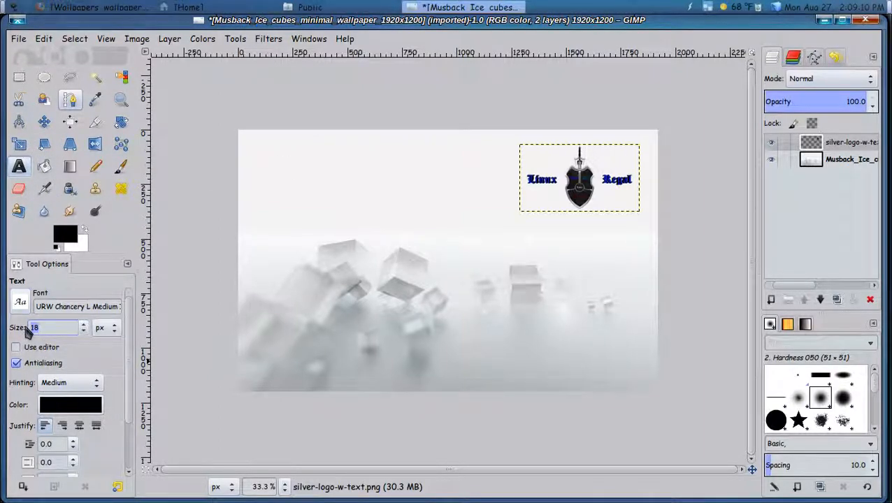
{"action": "type", "text": "26"}
{"action": "scroll", "coordinate": [130, 376], "scroll_direction": "down", "scroll_amount": 1}
{"action": "left_click", "coordinate": [79, 403]}
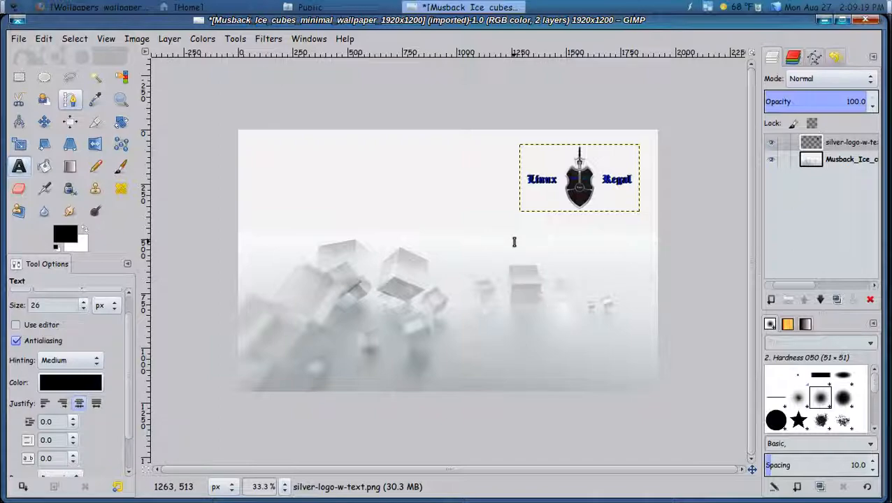
- Create a text box about 501 × 102 px directly below the logo containing "Freedom and Reliability"
{"action": "left_click", "coordinate": [523, 218]}
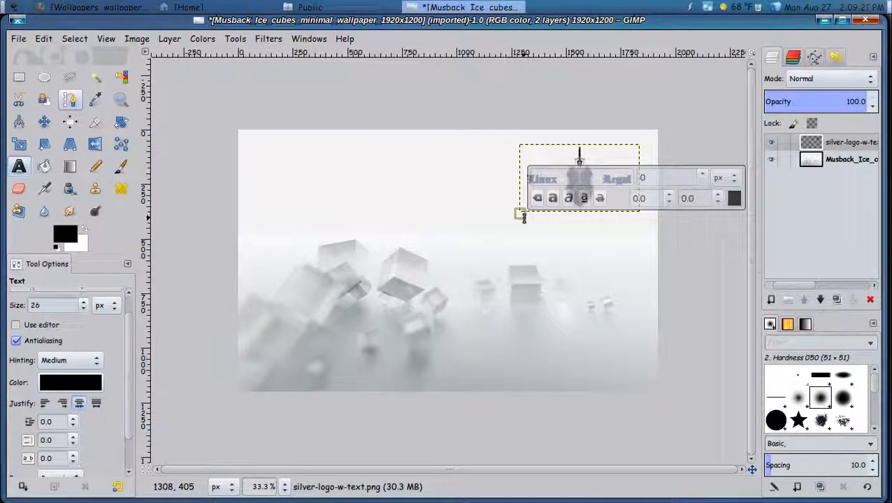
{"action": "left_click_drag", "start_coordinate": [523, 218], "coordinate": [636, 243]}
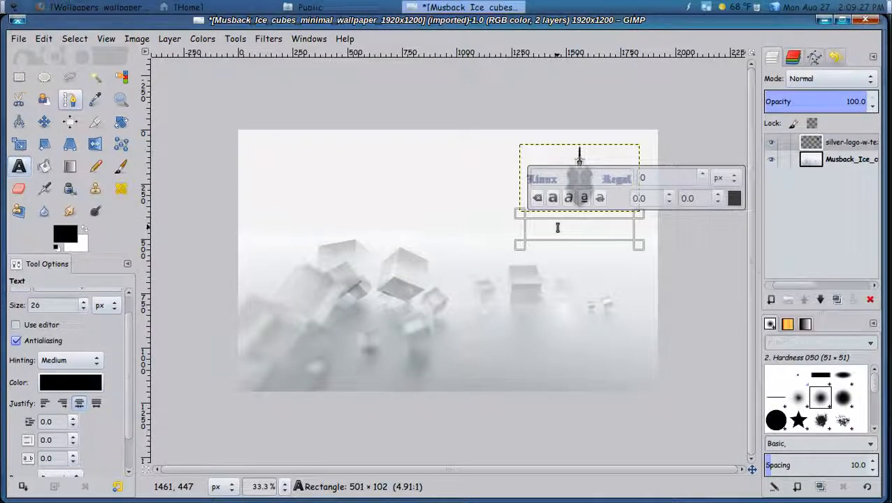
{"action": "type", "text": "Freedom and Reliability"}
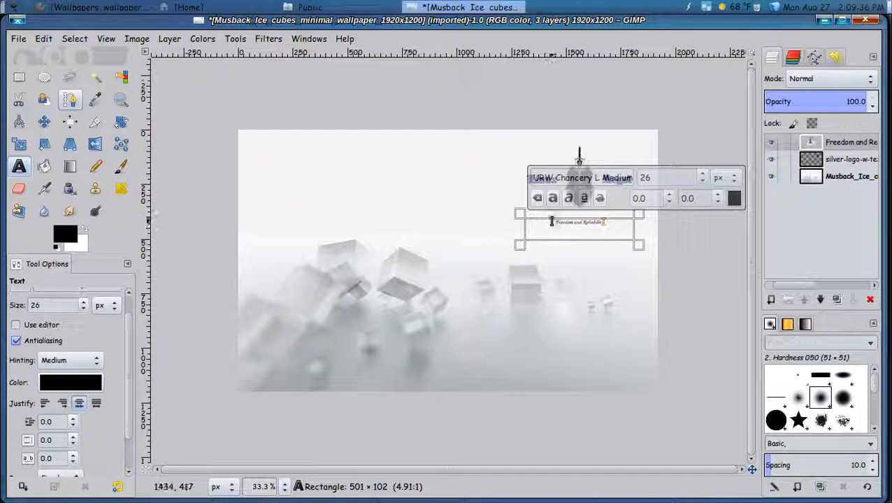
- Enlarge the "Freedom and Reliability" text to 46 px and reduce its text box height to about 75 px
{"action": "left_click_drag", "start_coordinate": [553, 222], "coordinate": [625, 223]}
{"action": "left_click", "coordinate": [705, 174]}
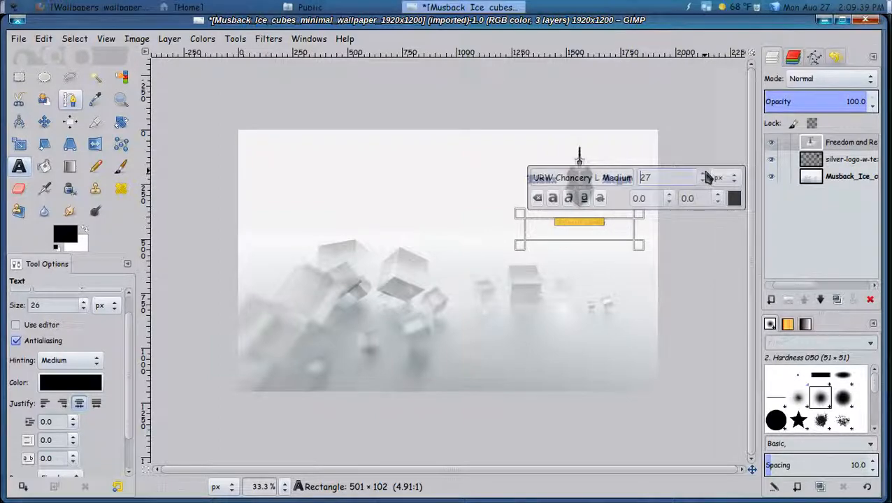
{"action": "left_click", "coordinate": [705, 174]}
{"action": "left_click", "coordinate": [704, 174]}
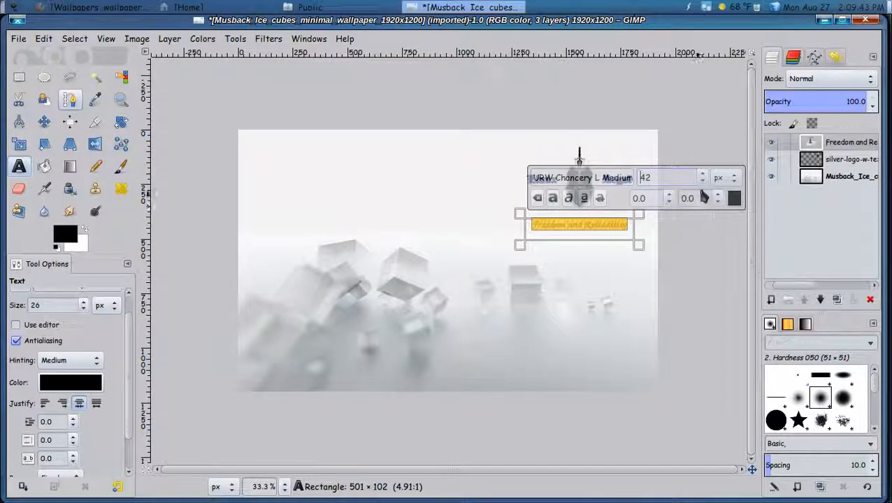
{"action": "left_click", "coordinate": [704, 175]}
{"action": "left_click", "coordinate": [704, 174]}
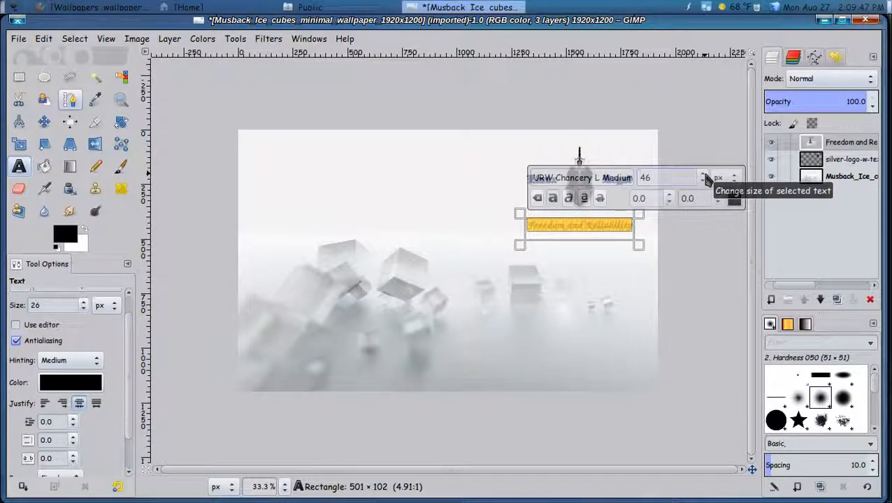
{"action": "left_click_drag", "start_coordinate": [581, 252], "coordinate": [584, 247]}
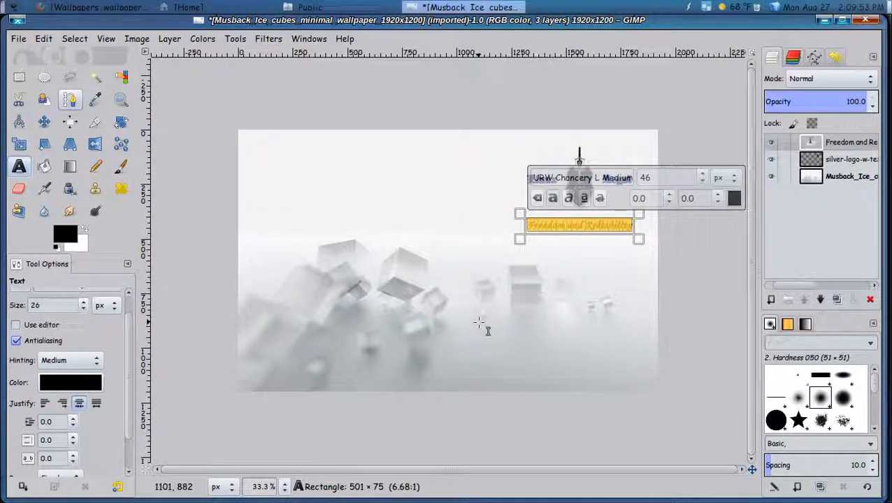
{"action": "right_click", "coordinate": [565, 225]}
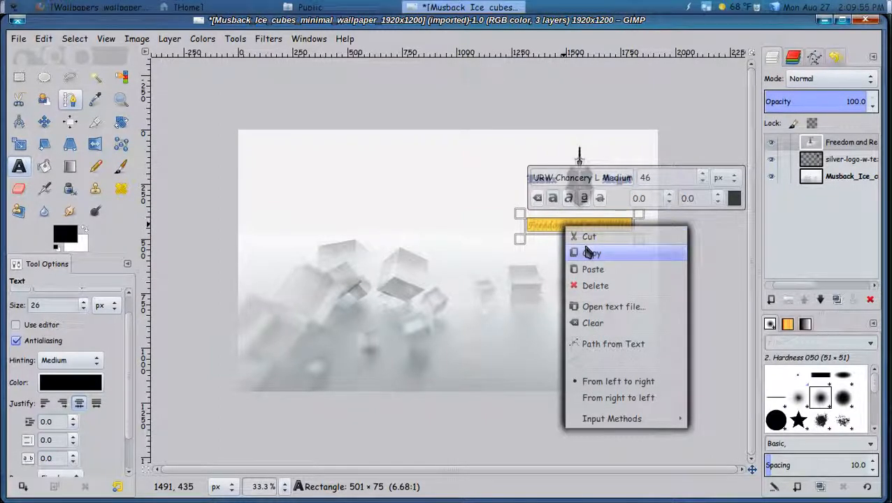
{"action": "left_click", "coordinate": [546, 227]}
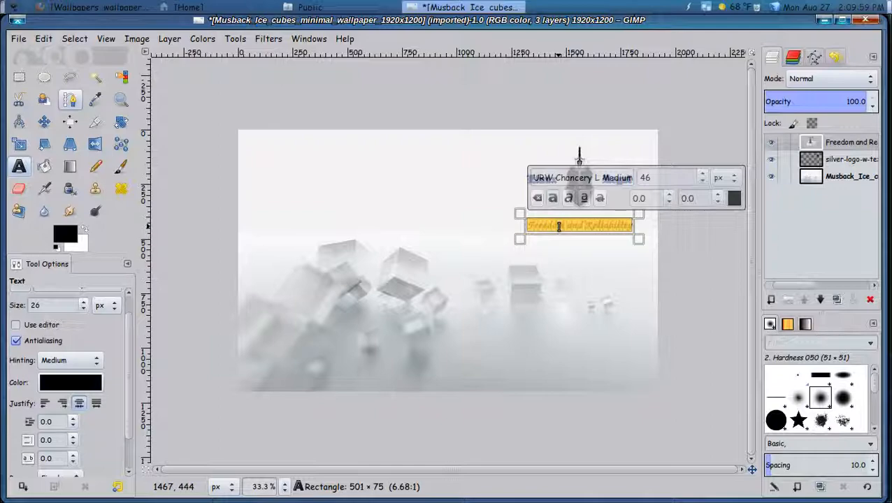
{"action": "left_click", "coordinate": [559, 227]}
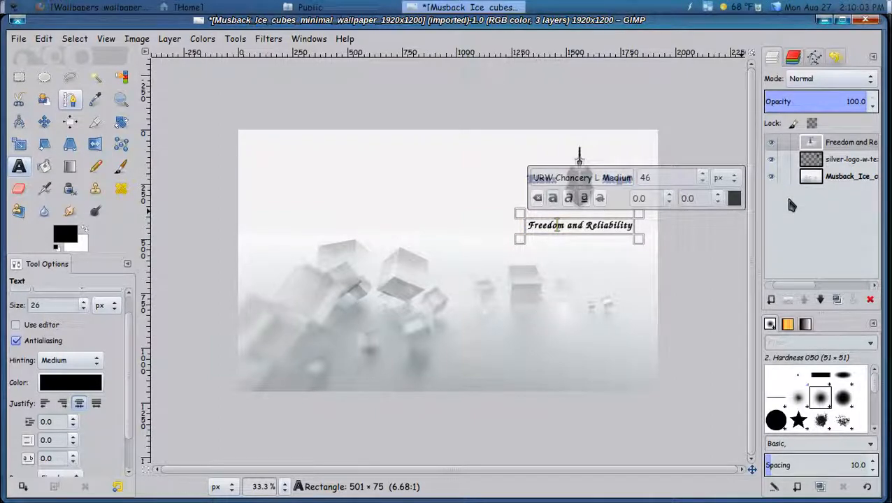
- Duplicate the "Freedom and Reliability" text layer and recolor the copy's text light grey
{"action": "right_click", "coordinate": [844, 144]}
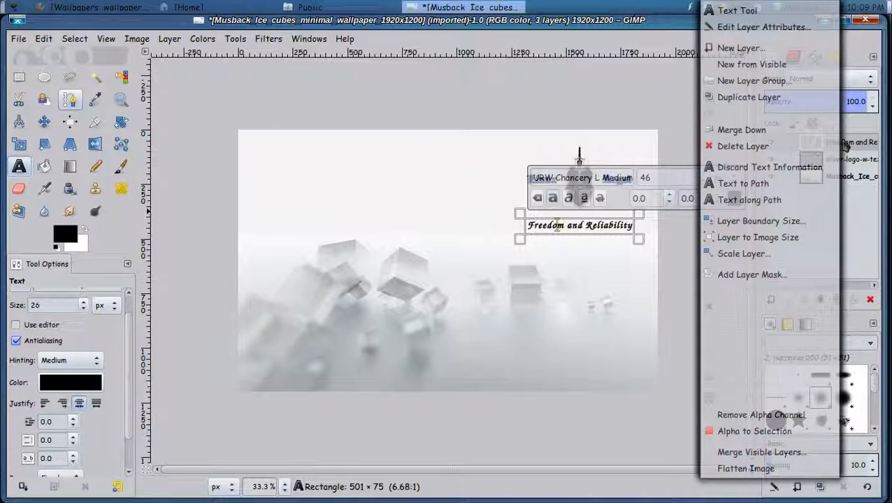
{"action": "left_click", "coordinate": [775, 101]}
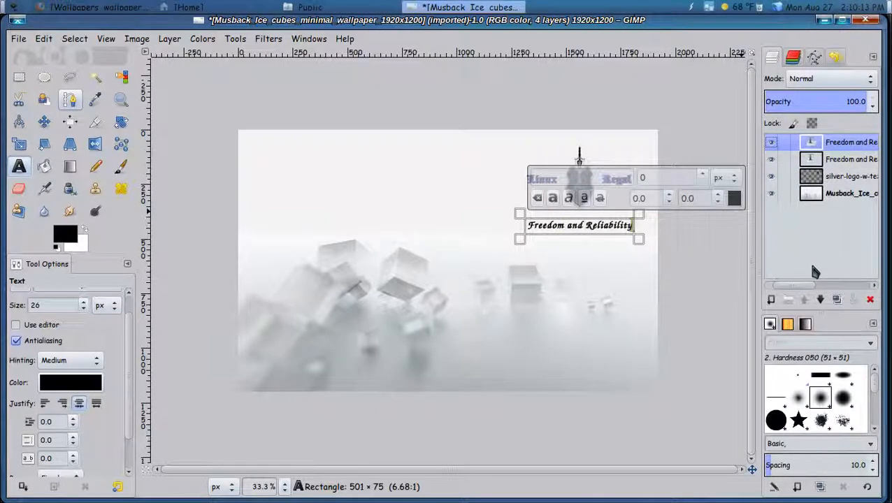
{"action": "left_click_drag", "start_coordinate": [530, 224], "coordinate": [644, 229]}
{"action": "left_click", "coordinate": [734, 198]}
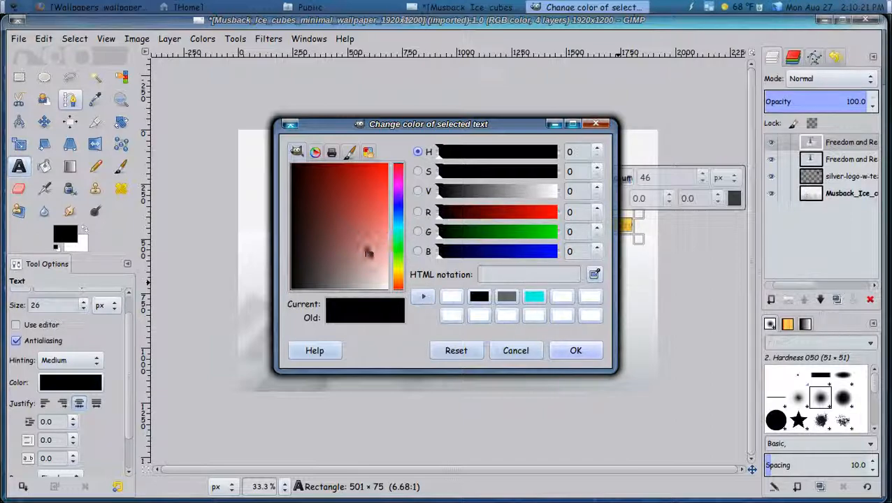
{"action": "mouse_move", "coordinate": [368, 249]}
{"action": "left_mouse_down"}
{"action": "mouse_move", "coordinate": [364, 304]}
{"action": "mouse_move", "coordinate": [352, 304]}
{"action": "left_mouse_up"}
{"action": "left_click", "coordinate": [570, 354]}
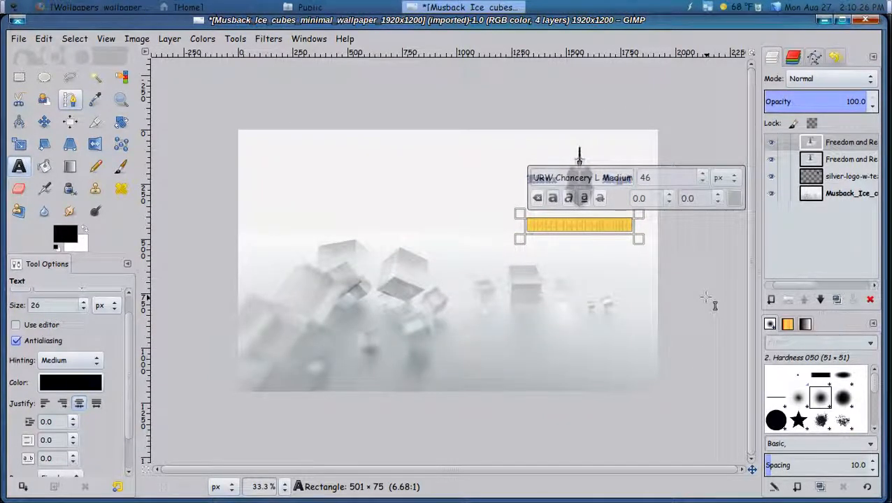
{"action": "left_click", "coordinate": [616, 226]}
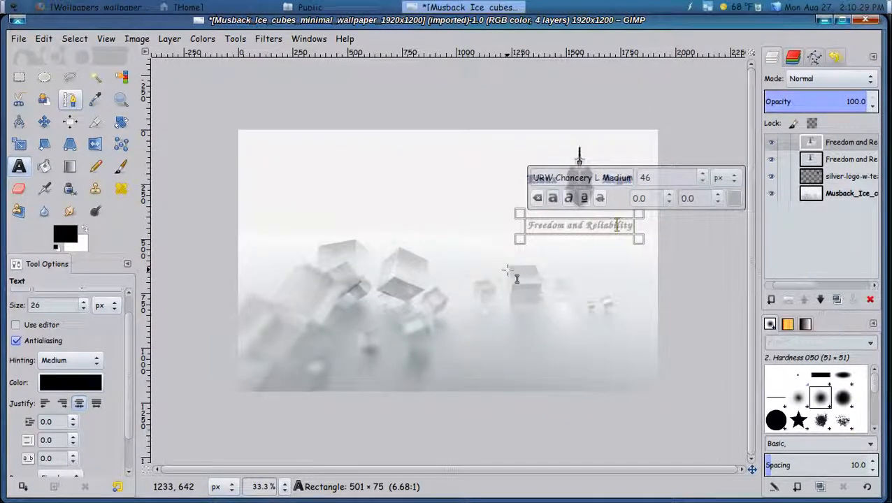
- Raise the black text layer above the grey copy and move the black text up to just beneath the shield
{"action": "left_click", "coordinate": [847, 159]}
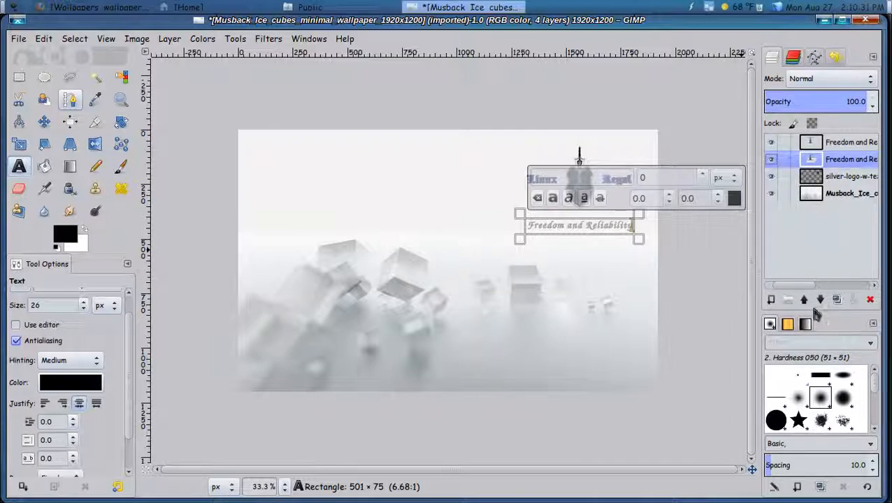
{"action": "left_click", "coordinate": [804, 299]}
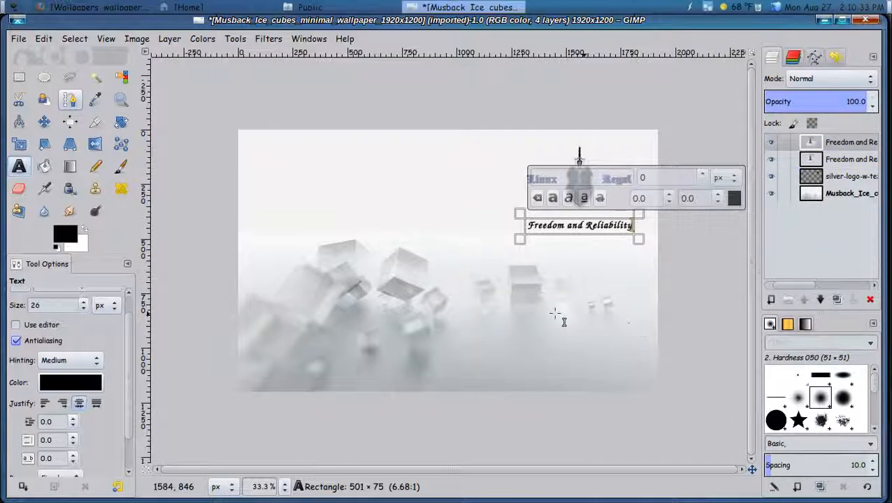
{"action": "left_click", "coordinate": [44, 123]}
{"action": "left_click", "coordinate": [576, 233]}
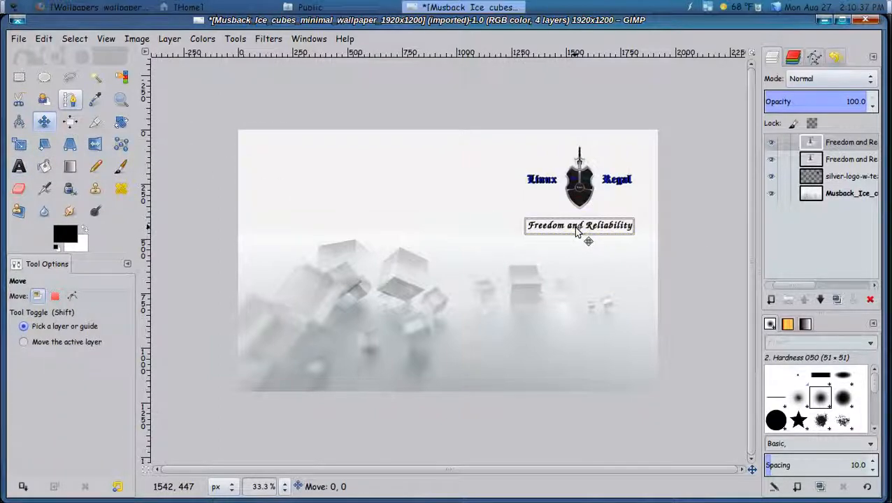
{"action": "left_click_drag", "start_coordinate": [576, 233], "coordinate": [575, 218]}
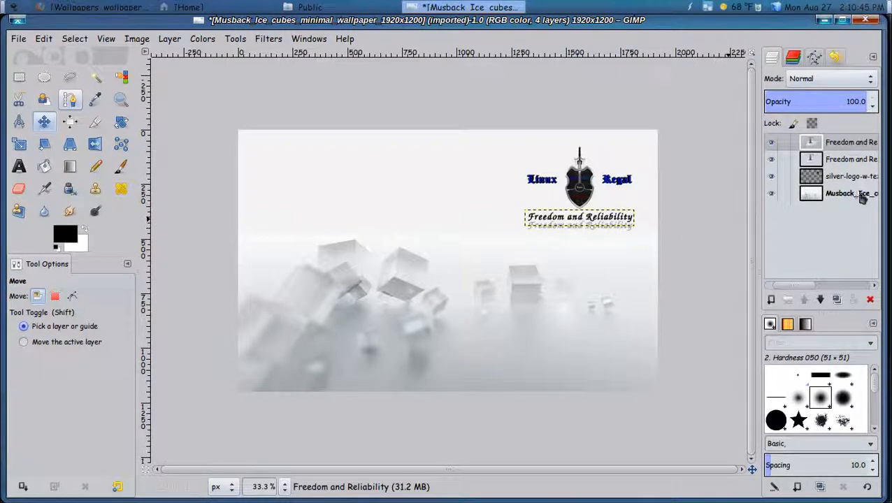
- Move the grey text layer up behind the black text, offset slightly to the right as a shadow
{"action": "left_click", "coordinate": [845, 159]}
{"action": "left_click", "coordinate": [590, 235]}
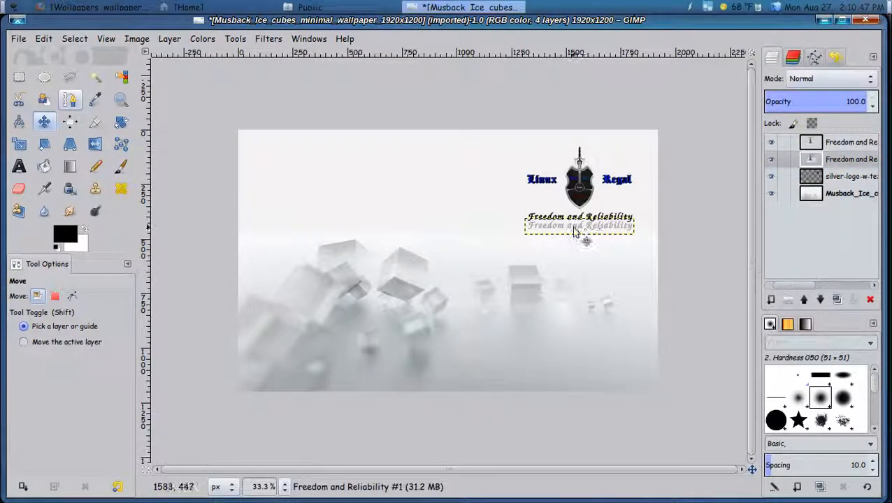
{"action": "left_click_drag", "start_coordinate": [574, 233], "coordinate": [575, 218]}
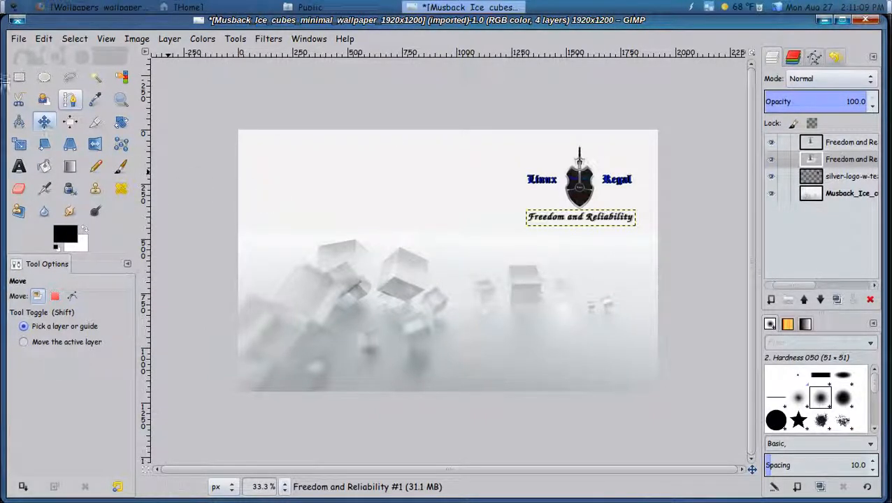
- Export the wallpaper to the Public folder as "new custom.png", keeping the preset PNG options
{"action": "left_click", "coordinate": [18, 40]}
{"action": "left_click", "coordinate": [70, 358]}
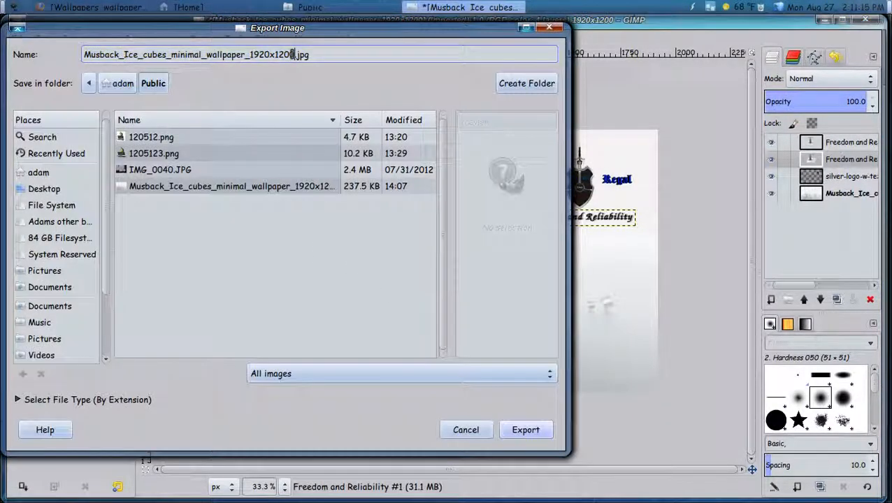
{"action": "left_click_drag", "start_coordinate": [289, 54], "coordinate": [58, 54]}
{"action": "type", "text": "new c"}
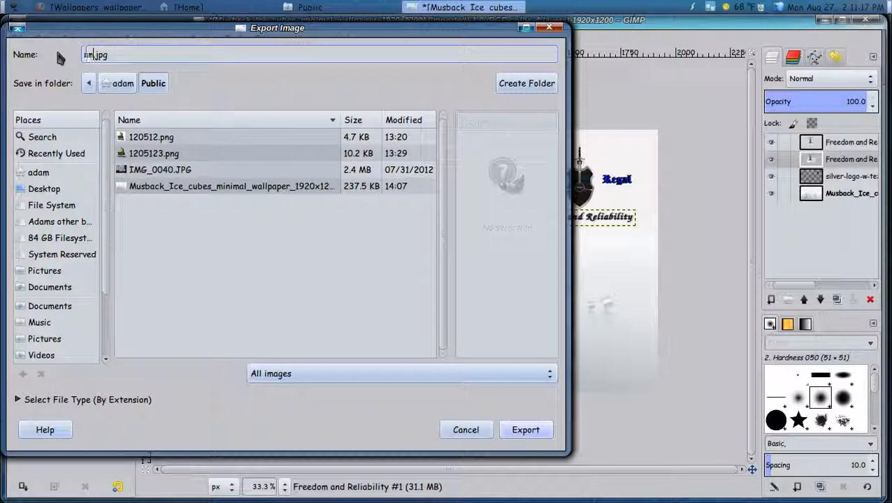
{"action": "type", "text": "ustom"}
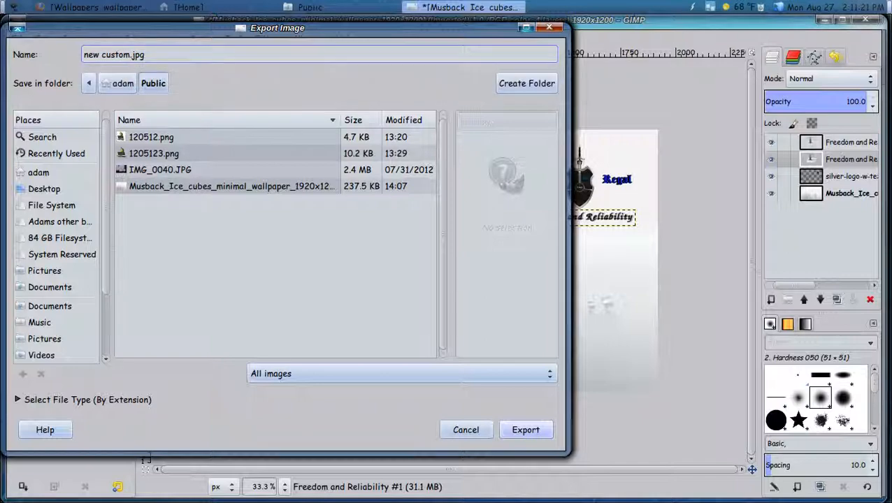
{"action": "double_click", "coordinate": [138, 54]}
{"action": "type", "text": "pn"}
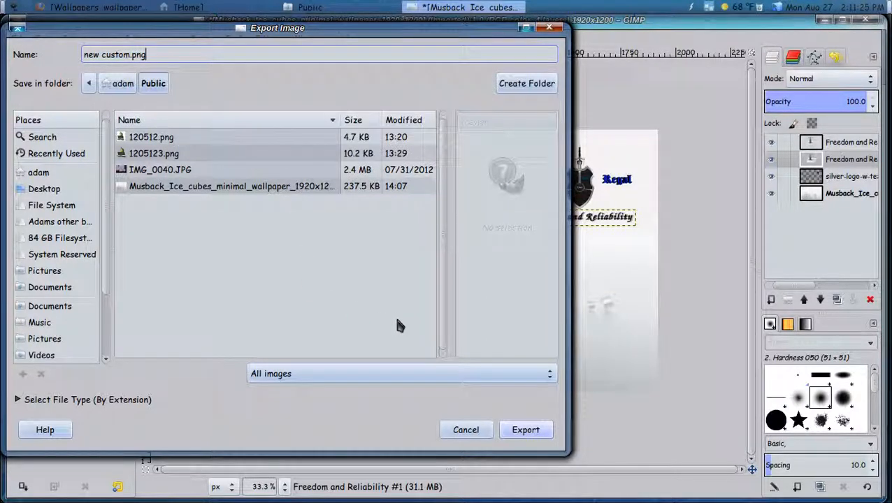
{"action": "left_click", "coordinate": [523, 431]}
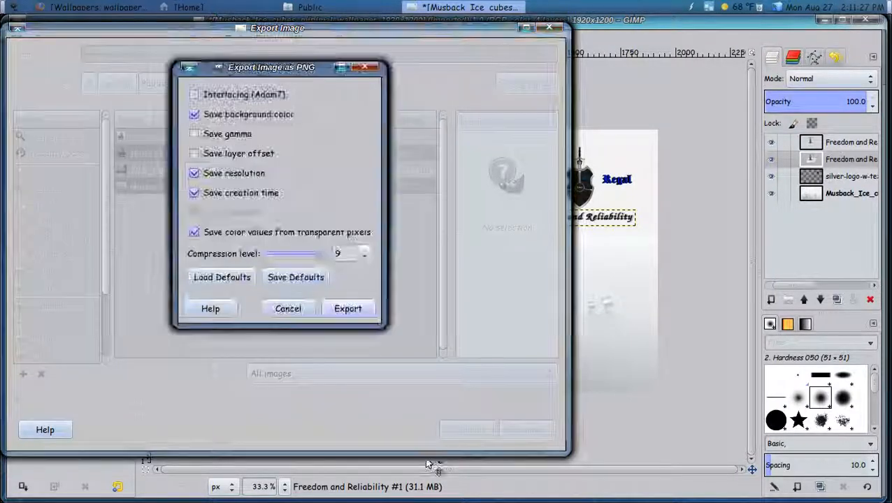
{"action": "left_click", "coordinate": [348, 314]}
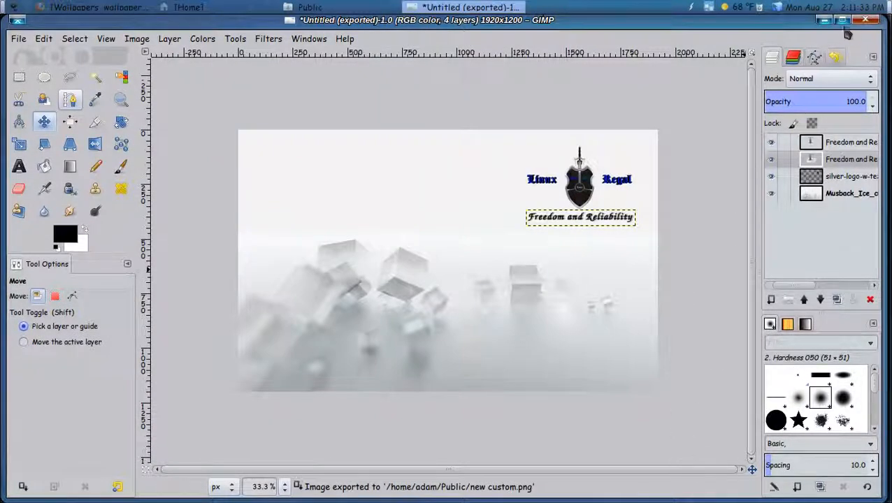
{"action": "left_click", "coordinate": [866, 21]}
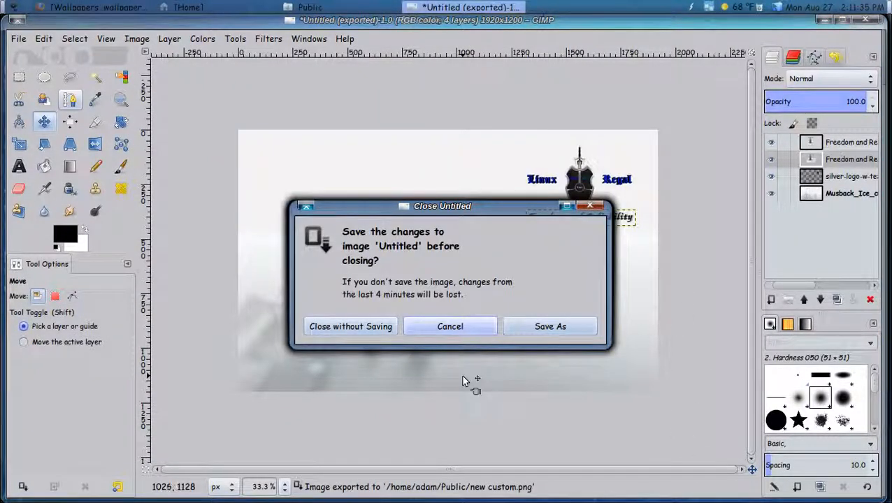
{"action": "left_click", "coordinate": [451, 327]}
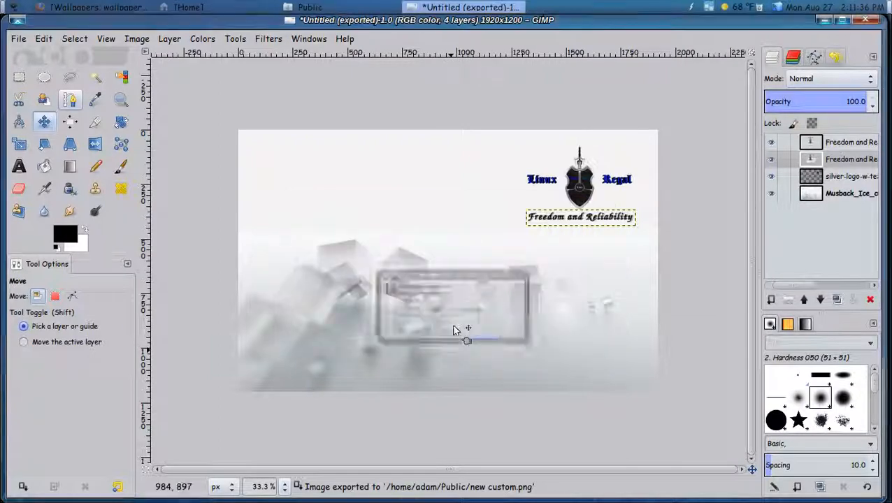
{"action": "left_click", "coordinate": [121, 122]}
{"action": "left_click", "coordinate": [590, 192]}
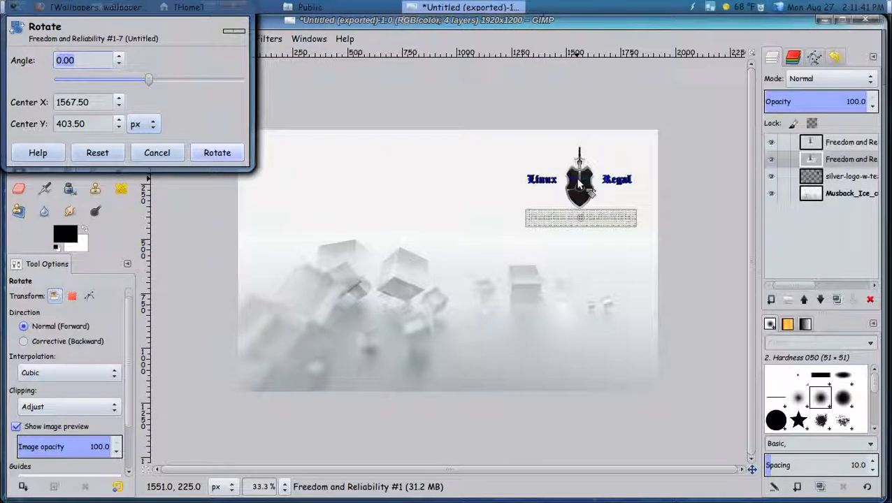
{"action": "left_click_drag", "start_coordinate": [148, 86], "coordinate": [139, 81]}
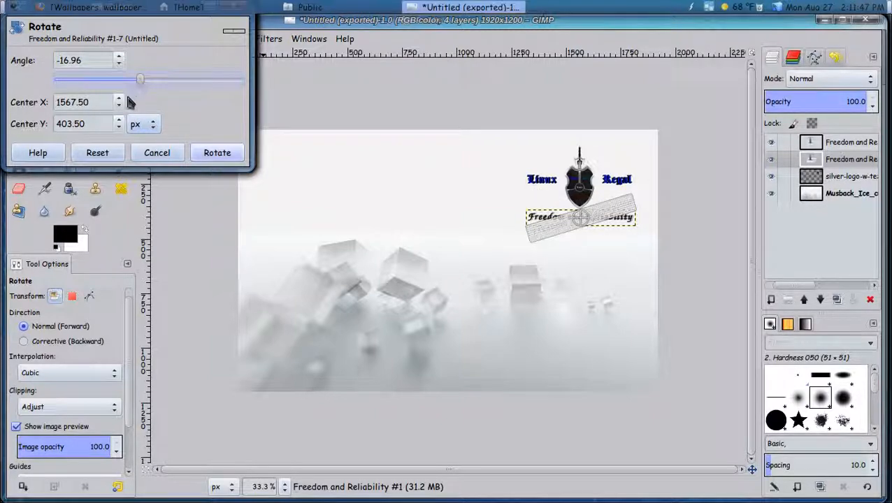
{"action": "left_click", "coordinate": [100, 154]}
{"action": "left_click", "coordinate": [164, 152]}
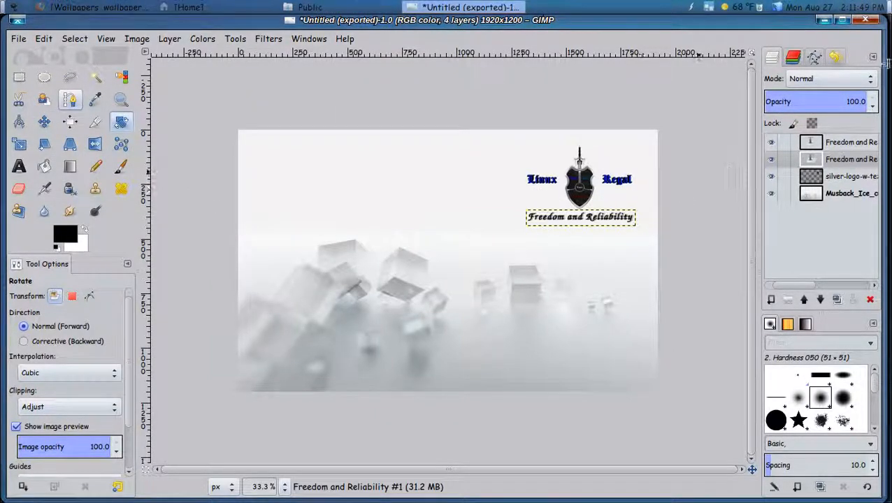
- Close the wallpaper image without saving its layered project and exit the image editor
{"action": "left_click", "coordinate": [865, 21]}
{"action": "left_click", "coordinate": [348, 324]}
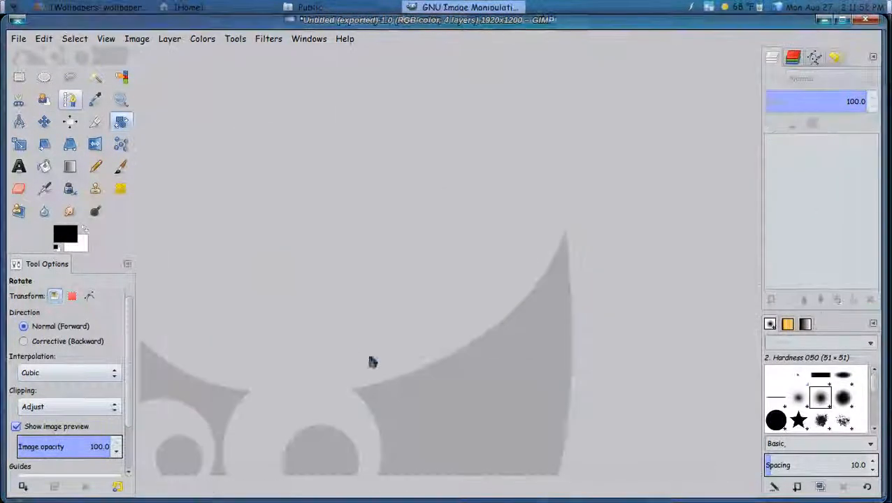
{"action": "left_click", "coordinate": [865, 20]}
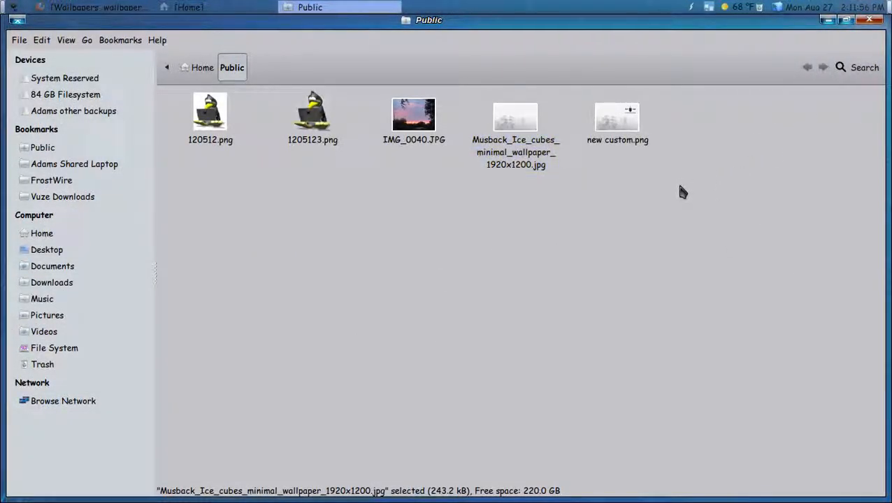
- View the exported "new custom.png" from the Public folder in the image viewer, and close the viewer
{"action": "double_click", "coordinate": [617, 119]}
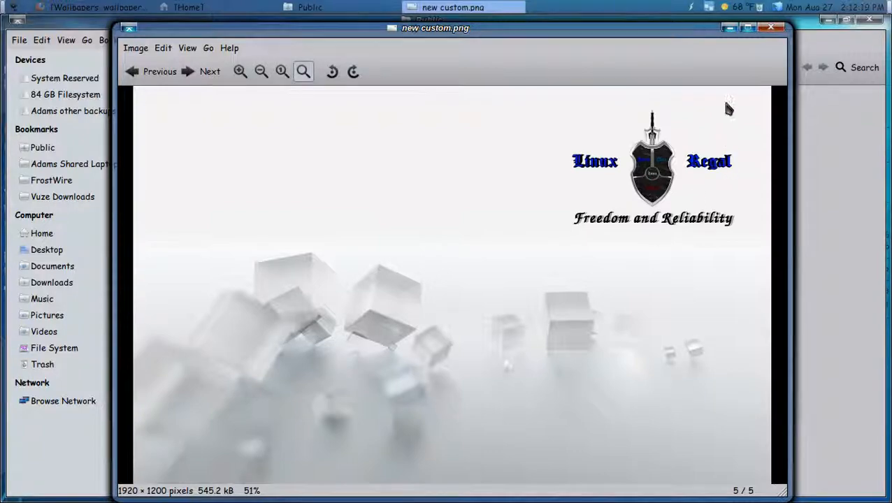
{"action": "left_click", "coordinate": [770, 27]}
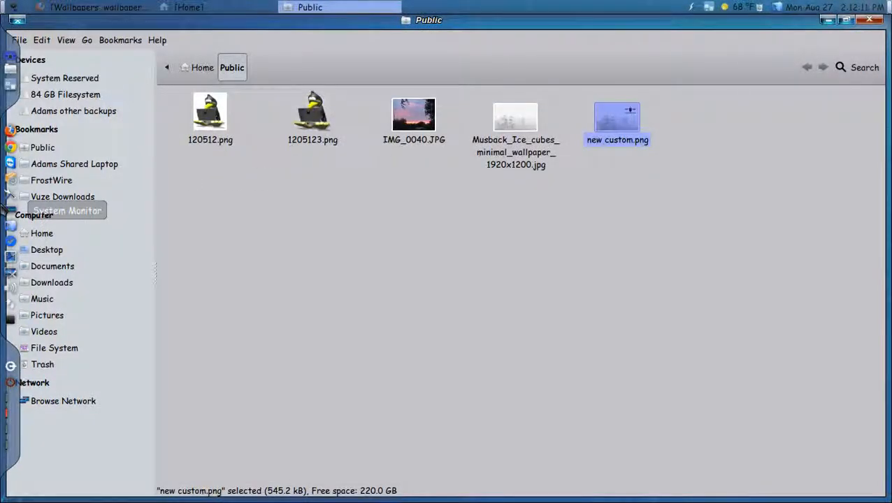